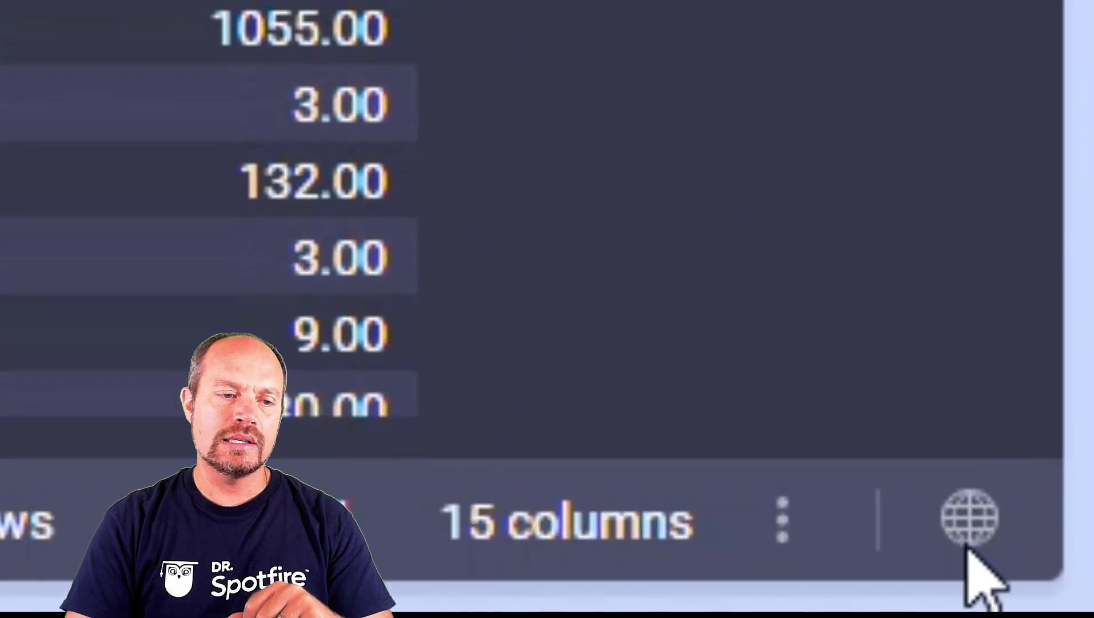
# - Log out of the current Spotfire user session
pyautogui.moveTo(968, 540)
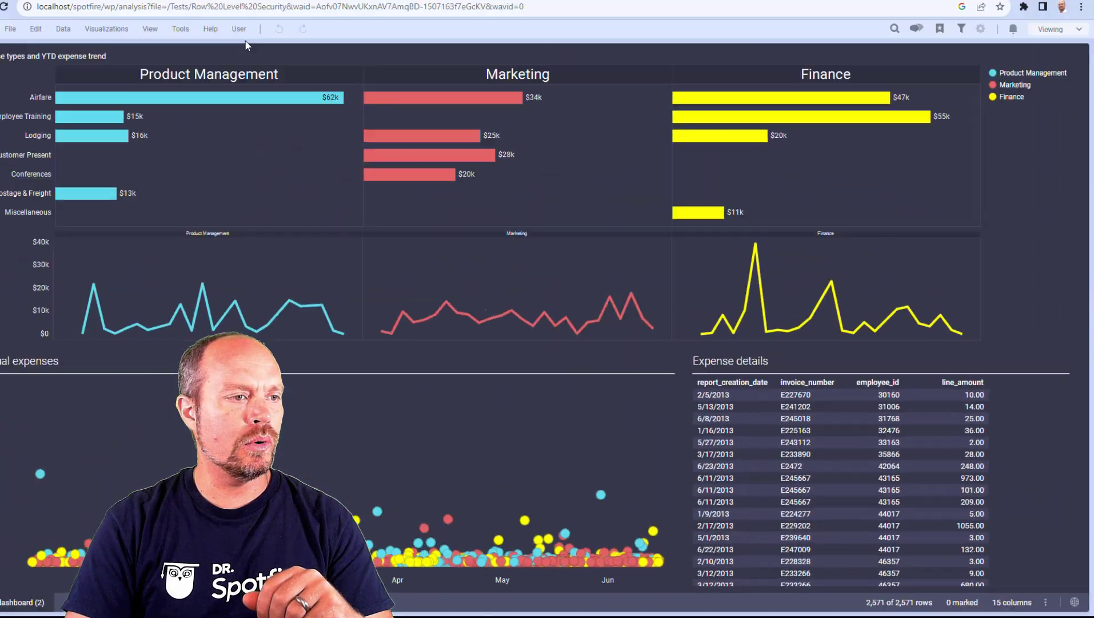
pyautogui.click(274, 53)
pyautogui.click(292, 113)
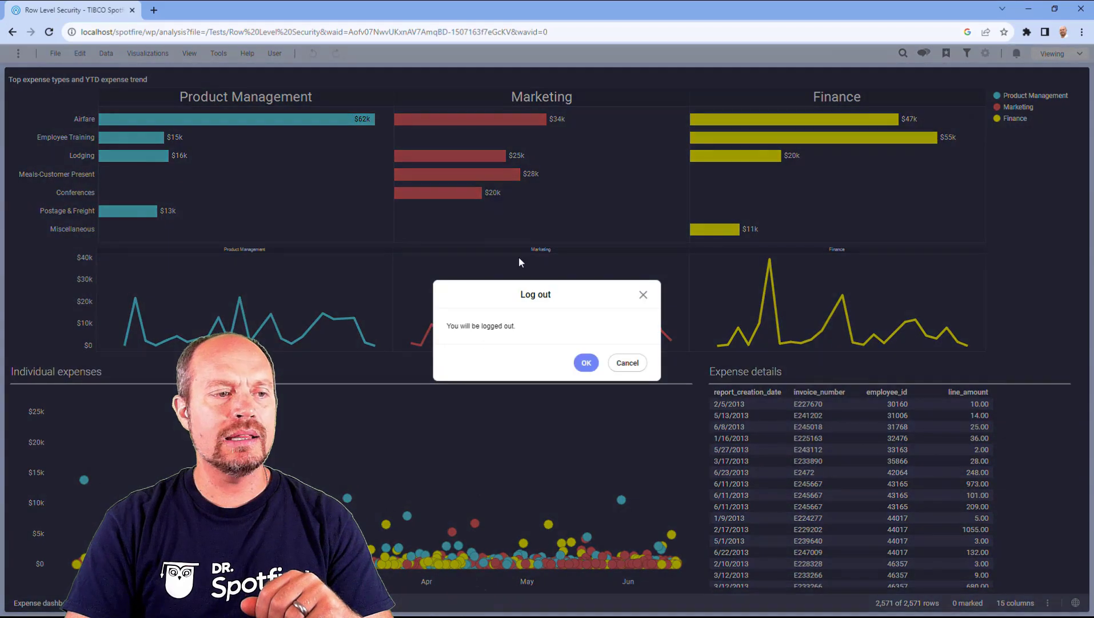
pyautogui.click(587, 364)
# - Log in as another user with their password, open Row Level Security, then log out again
pyautogui.write('peter')
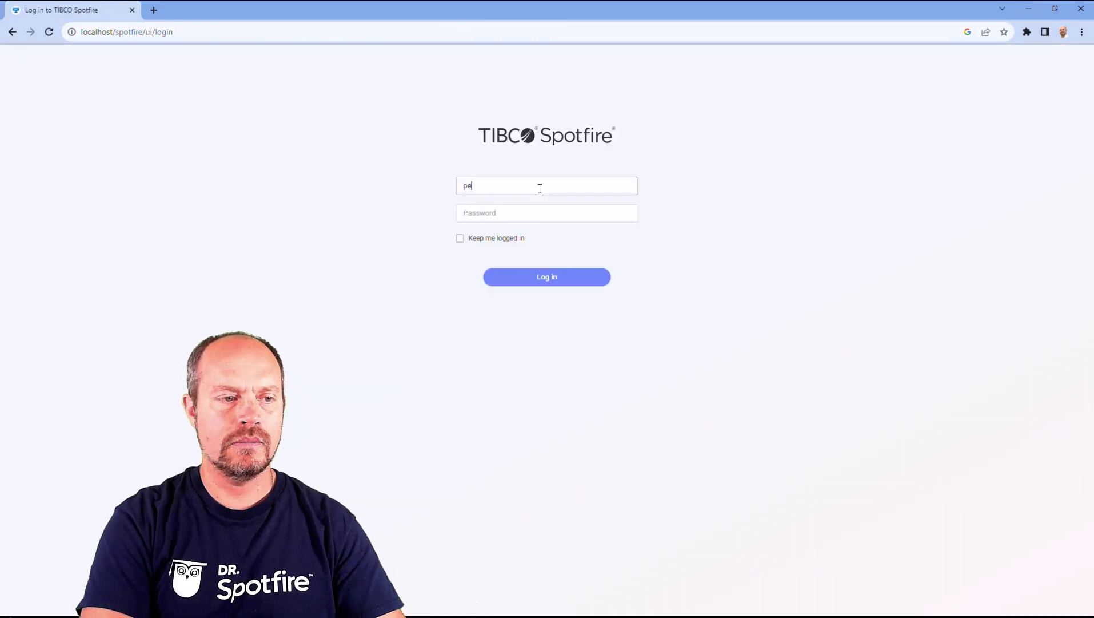
pyautogui.press('Tab')
pyautogui.write('****')
pyautogui.hotkey('ctrl', 'a')
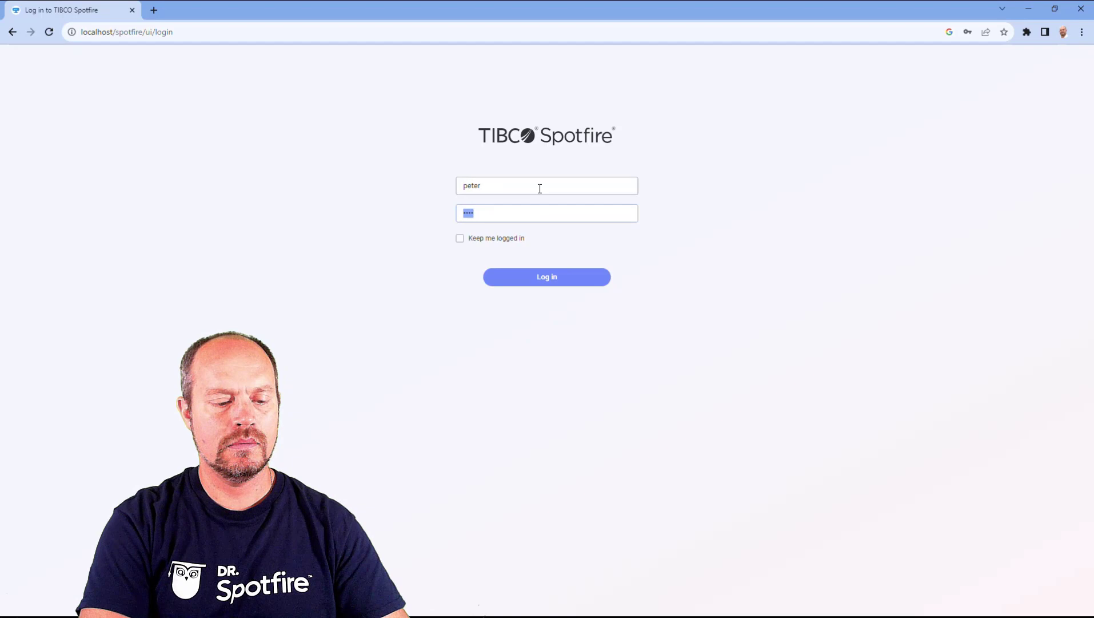
pyautogui.write('****')
pyautogui.press('Return')
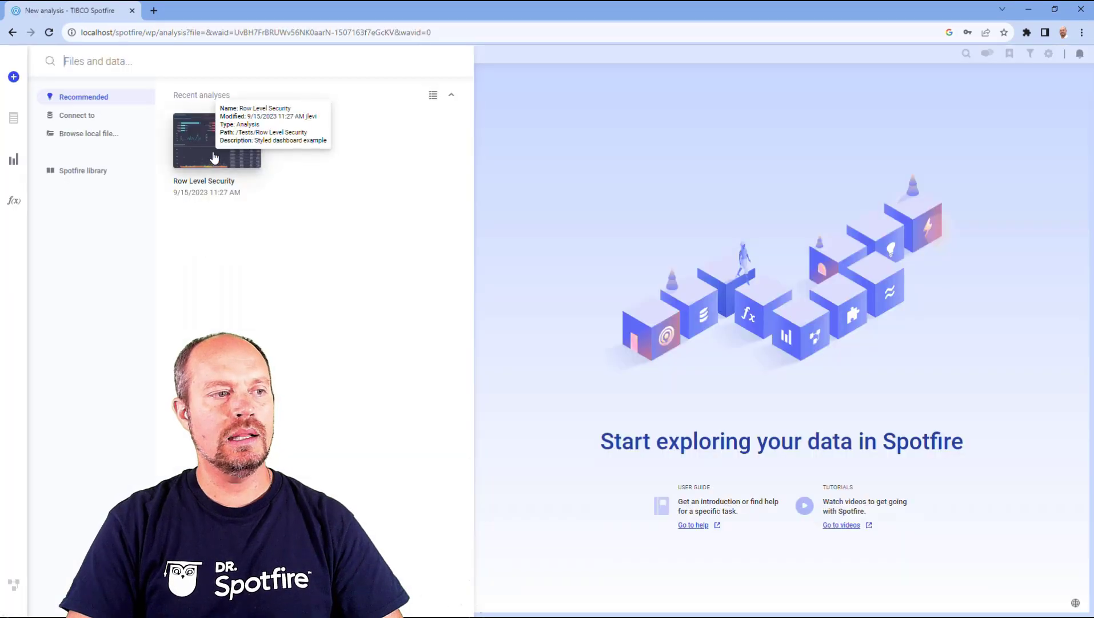
pyautogui.click(205, 153)
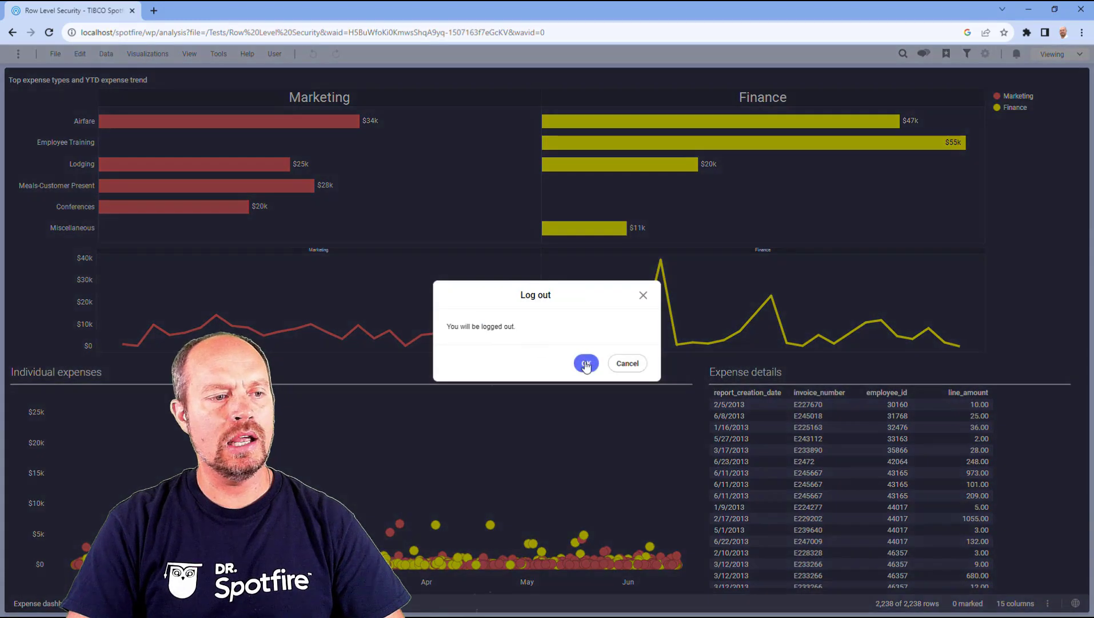
pyautogui.click(584, 362)
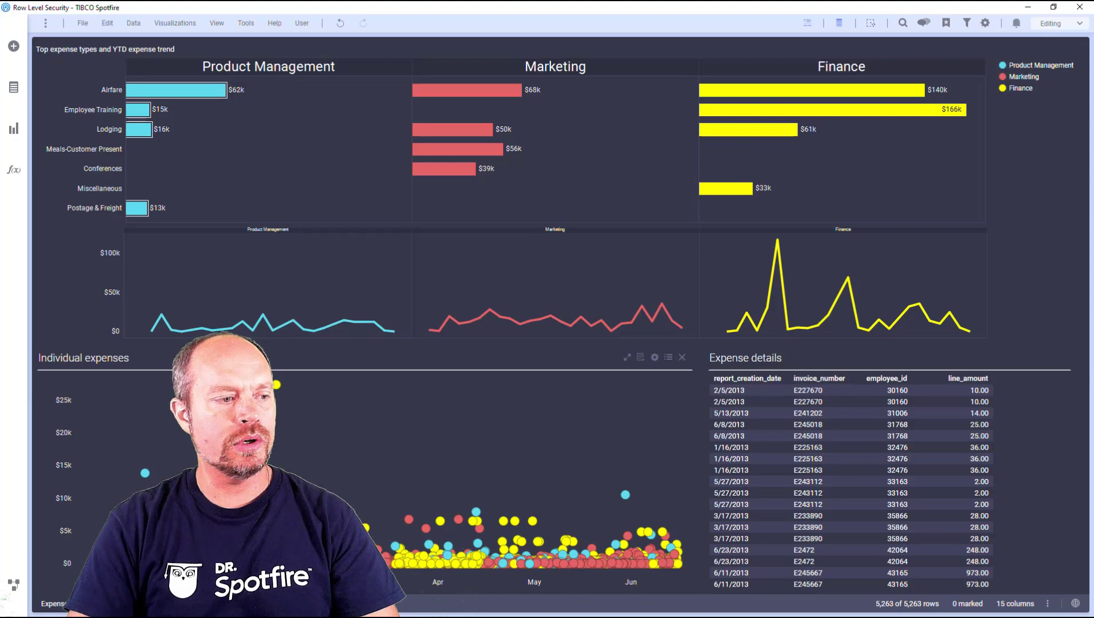
# - On the data canvas, inspect the expense_report source's information, then its data preview
pyautogui.click(13, 583)
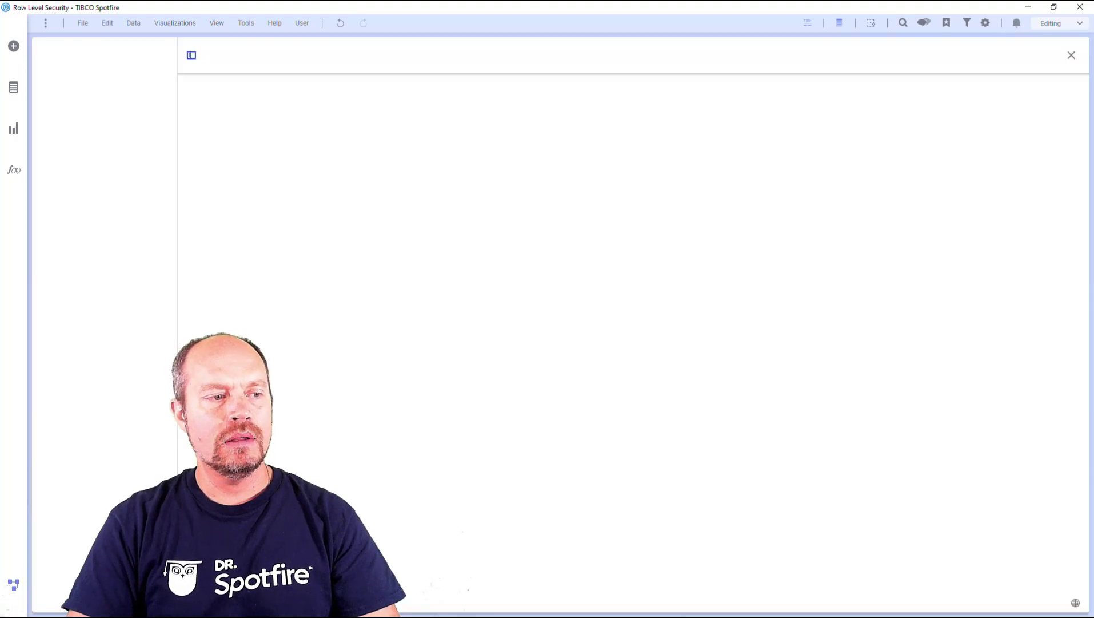
pyautogui.click(486, 217)
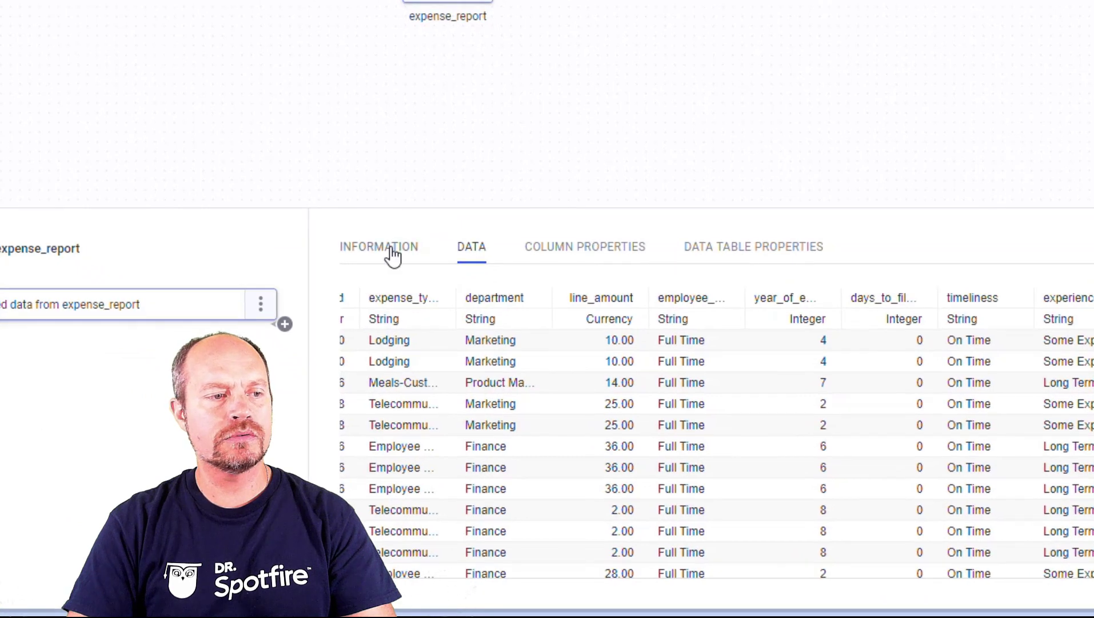
pyautogui.click(392, 255)
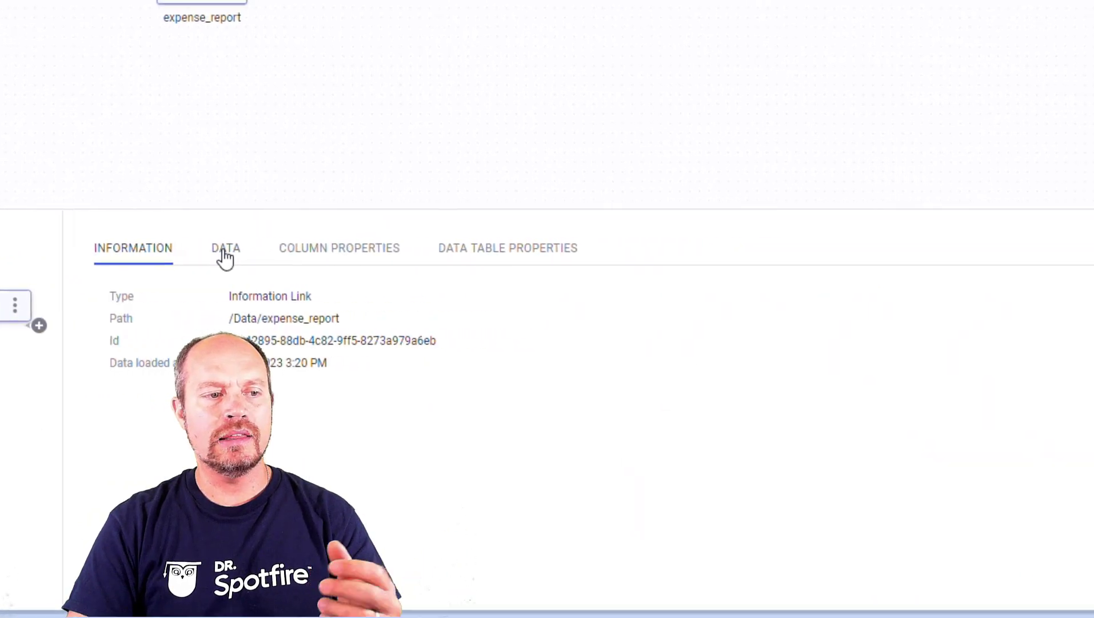
pyautogui.click(441, 254)
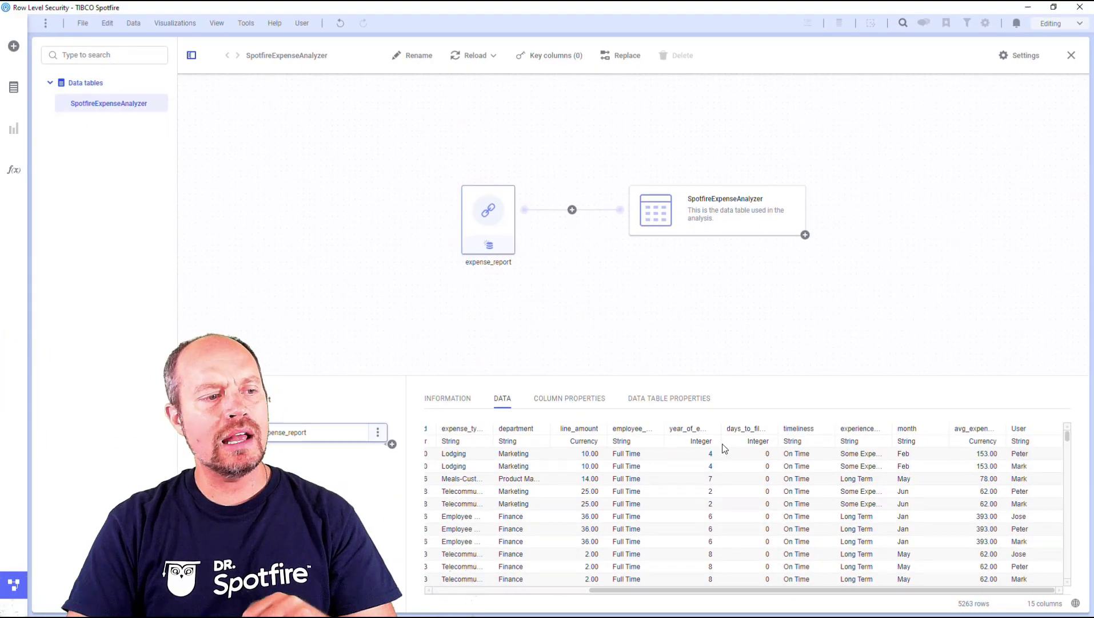
# - Launch the Information Designer and open expense_report from the Data folder for editing
pyautogui.click(133, 23)
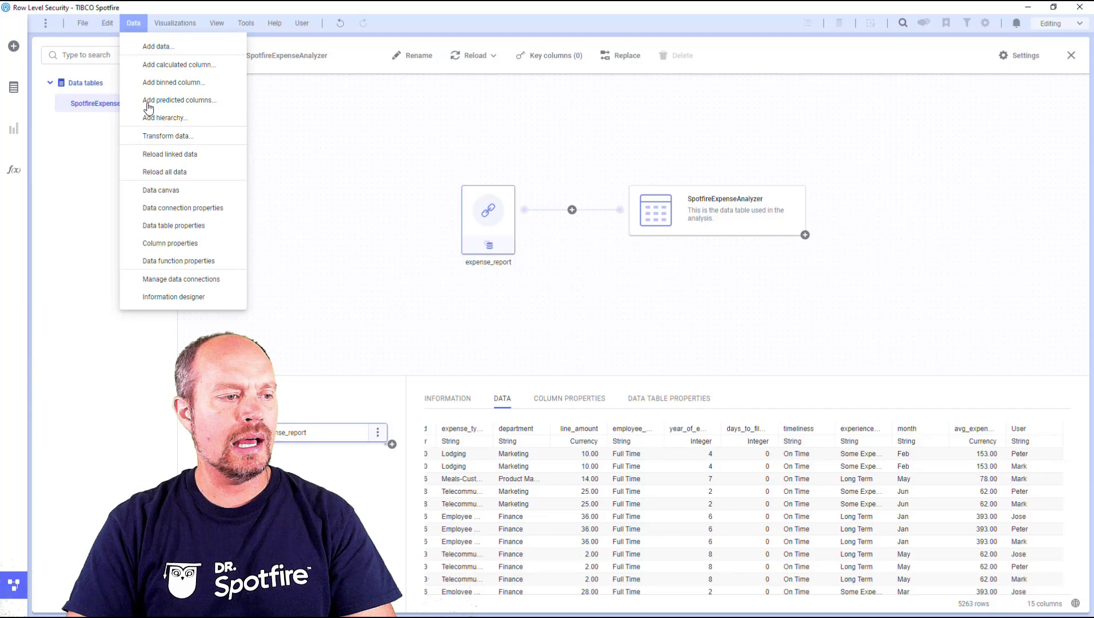
pyautogui.click(173, 296)
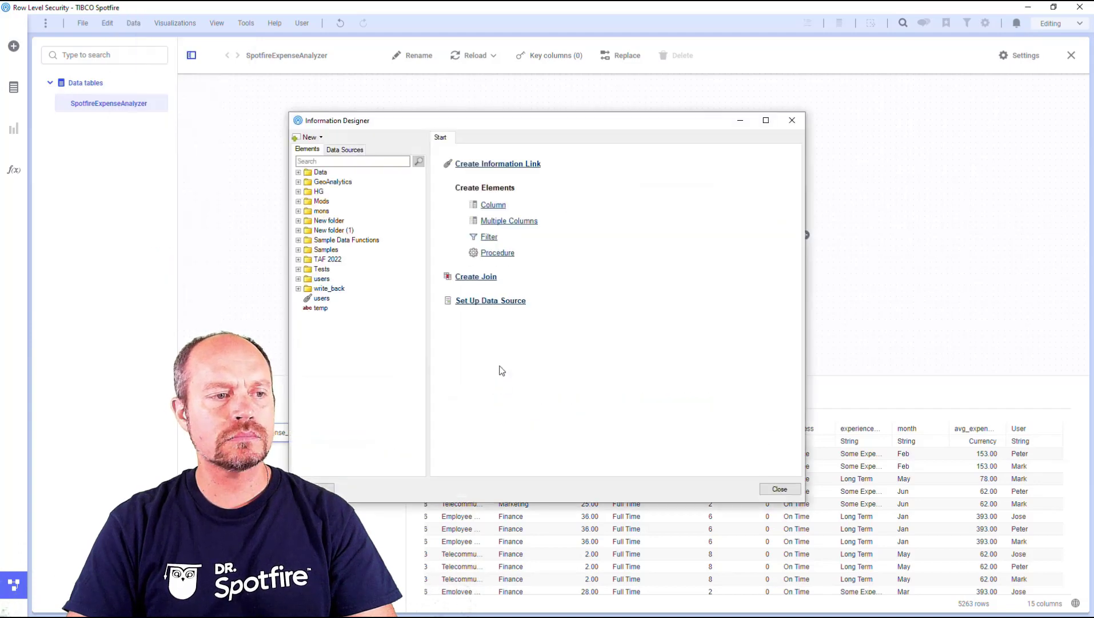
pyautogui.click(335, 172)
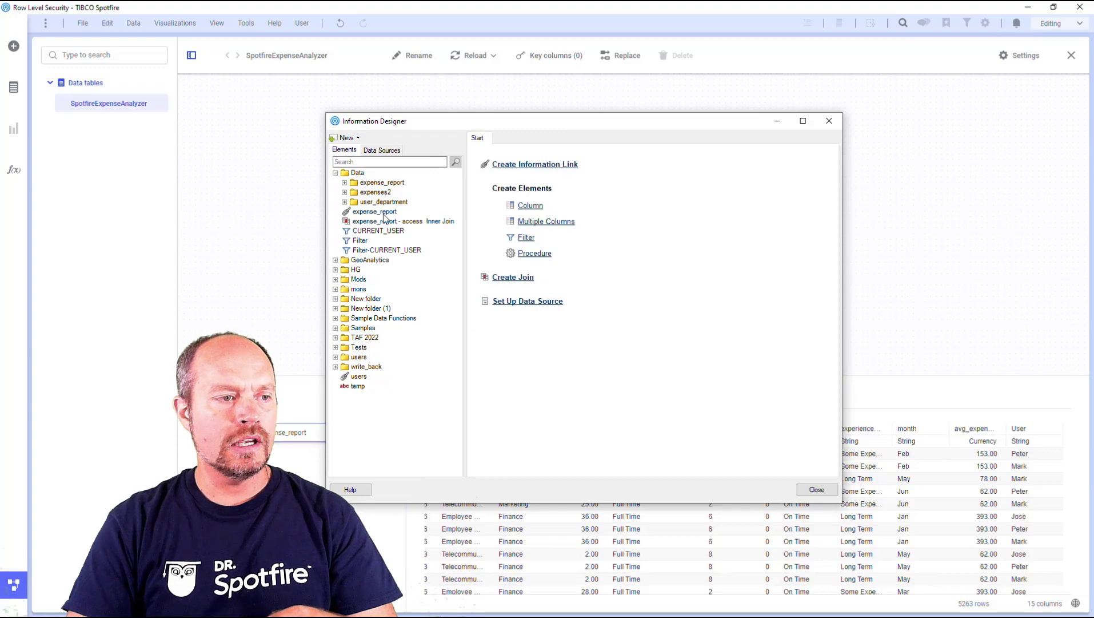
pyautogui.doubleClick(378, 212)
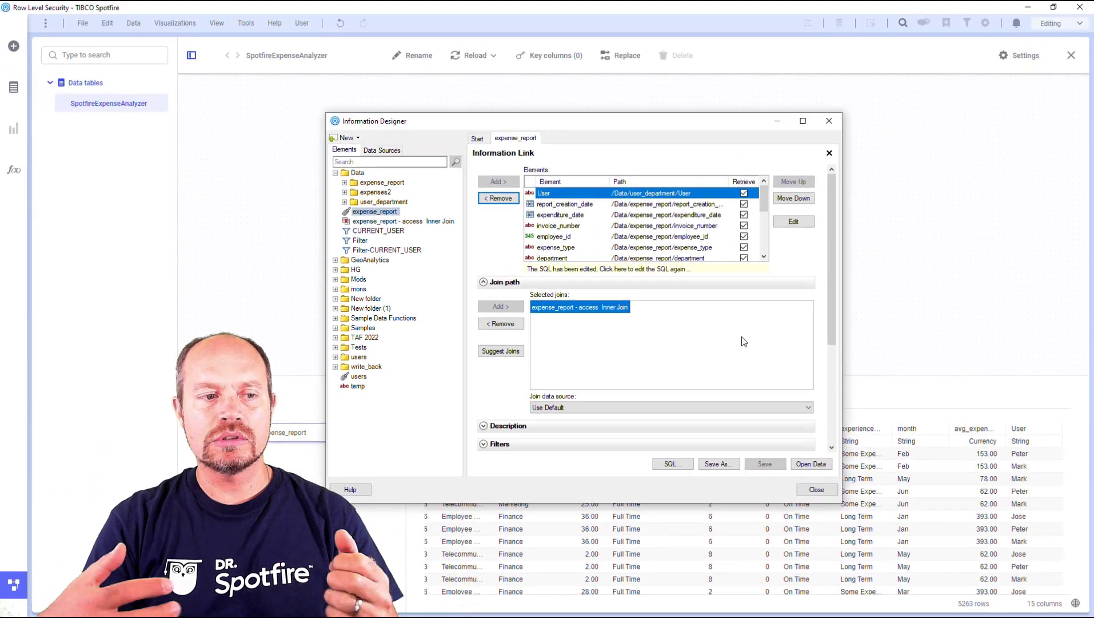
# - Select the Filter element in the library tree and in the expense_report Elements table
pyautogui.scroll(-4, 741, 341)
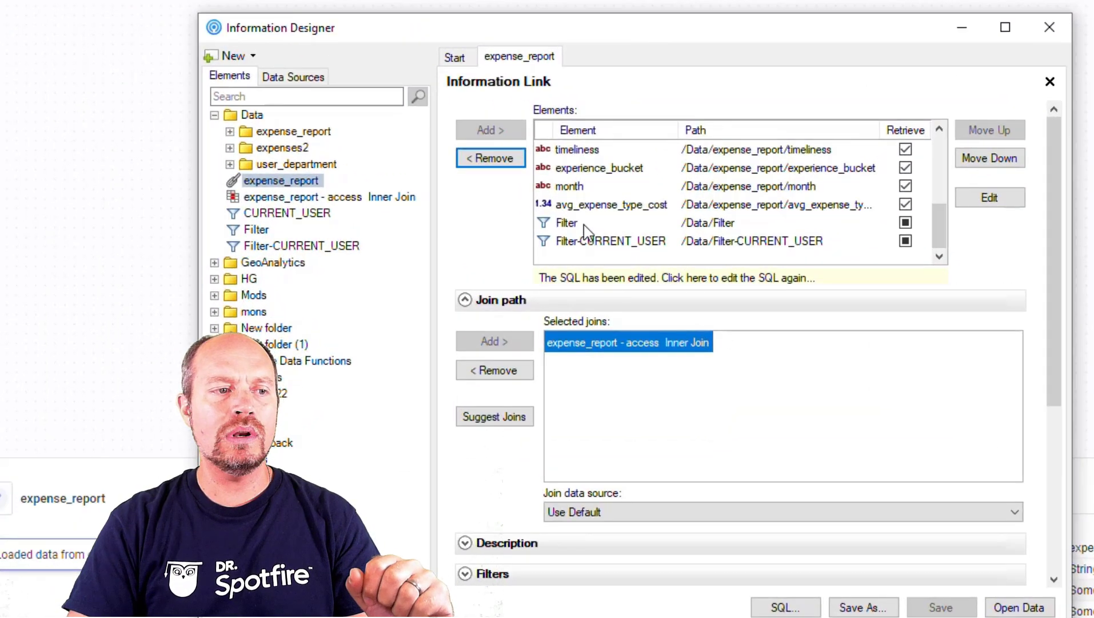
pyautogui.click(262, 231)
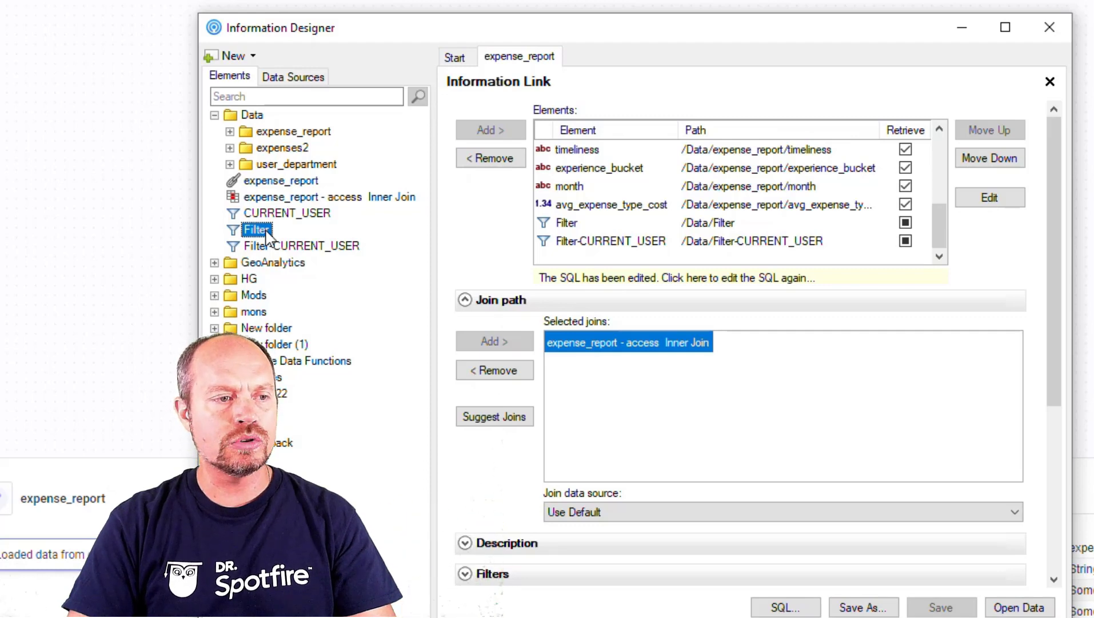
pyautogui.click(588, 227)
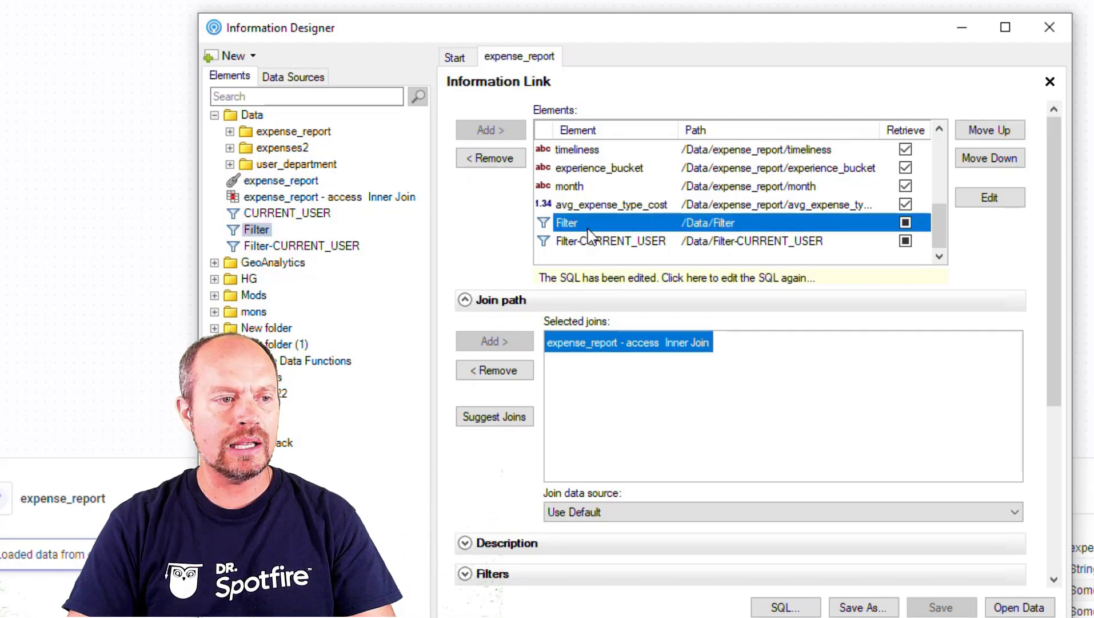
pyautogui.click(990, 198)
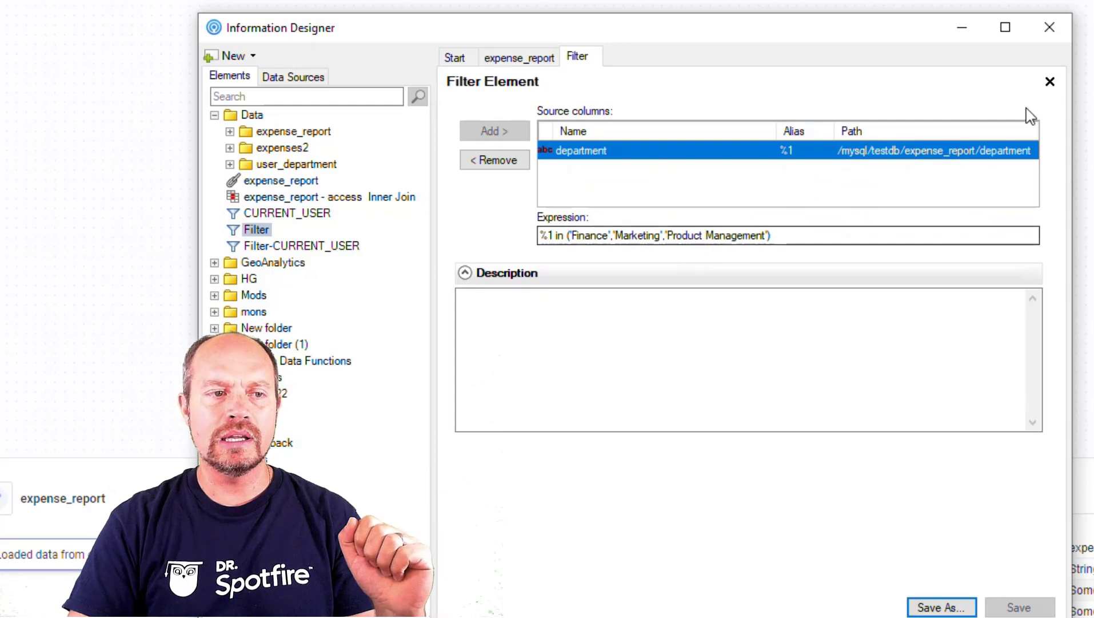
pyautogui.click(1050, 82)
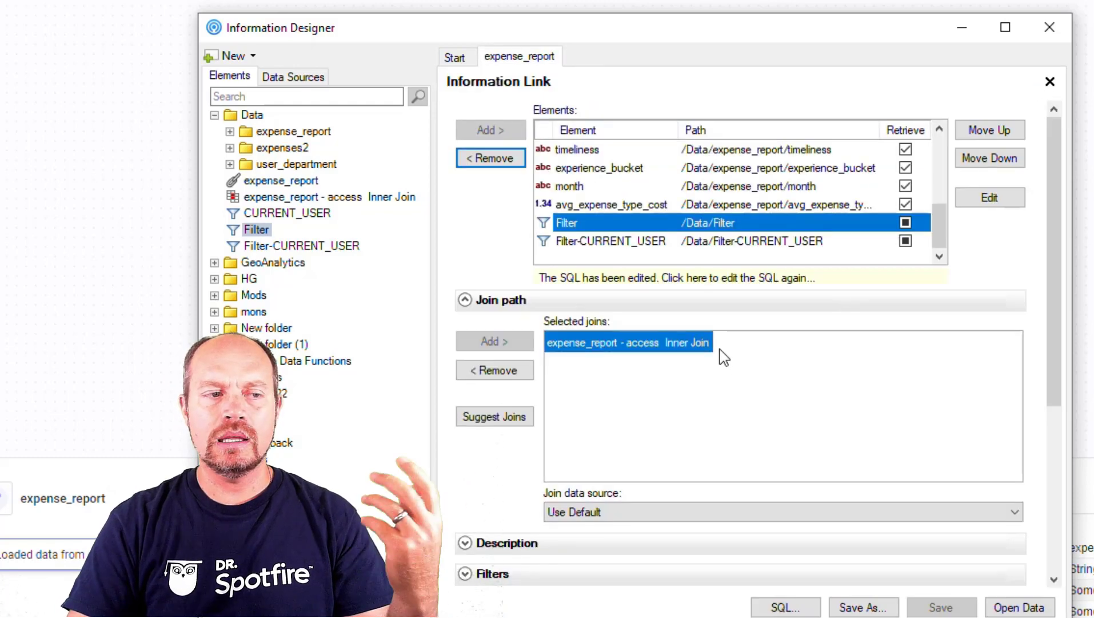
pyautogui.click(592, 245)
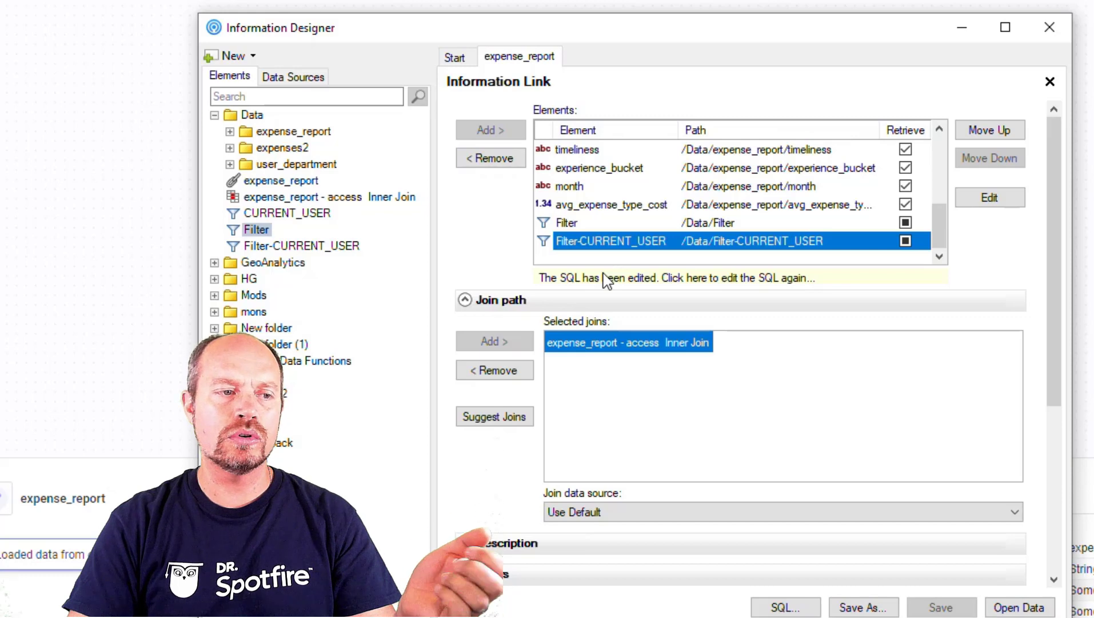
# - Open Filter-CURRENT_USER and highlight the %CURRENT_USER% keyword in its expression %1 = '%CURRENT_USER%'
pyautogui.click(979, 201)
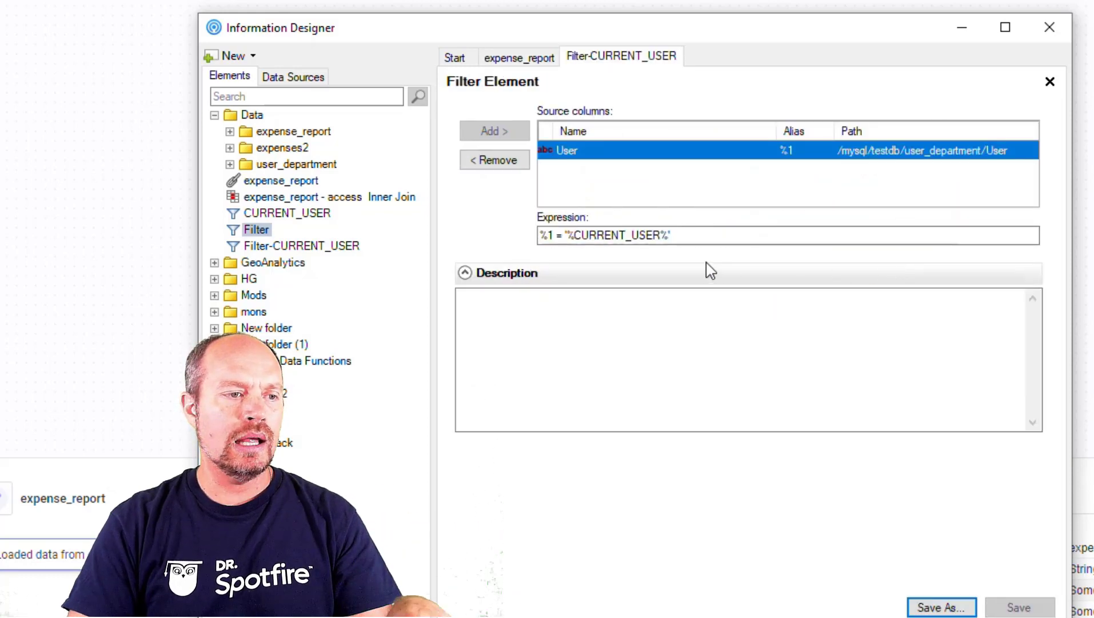
pyautogui.moveTo(689, 236); pyautogui.dragTo(566, 236)
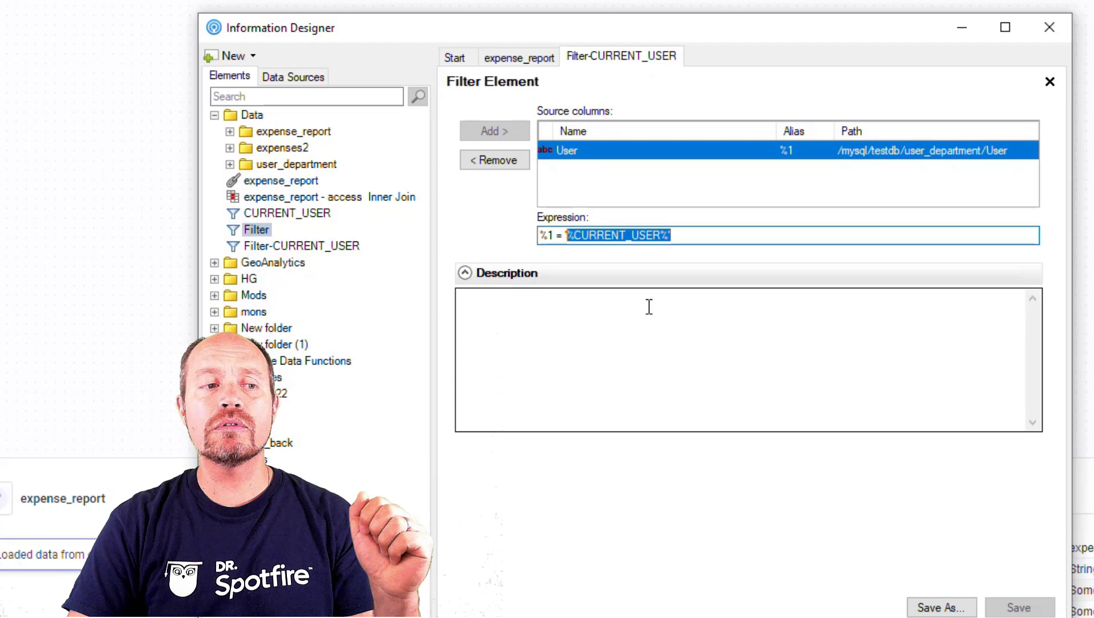
pyautogui.click(712, 238)
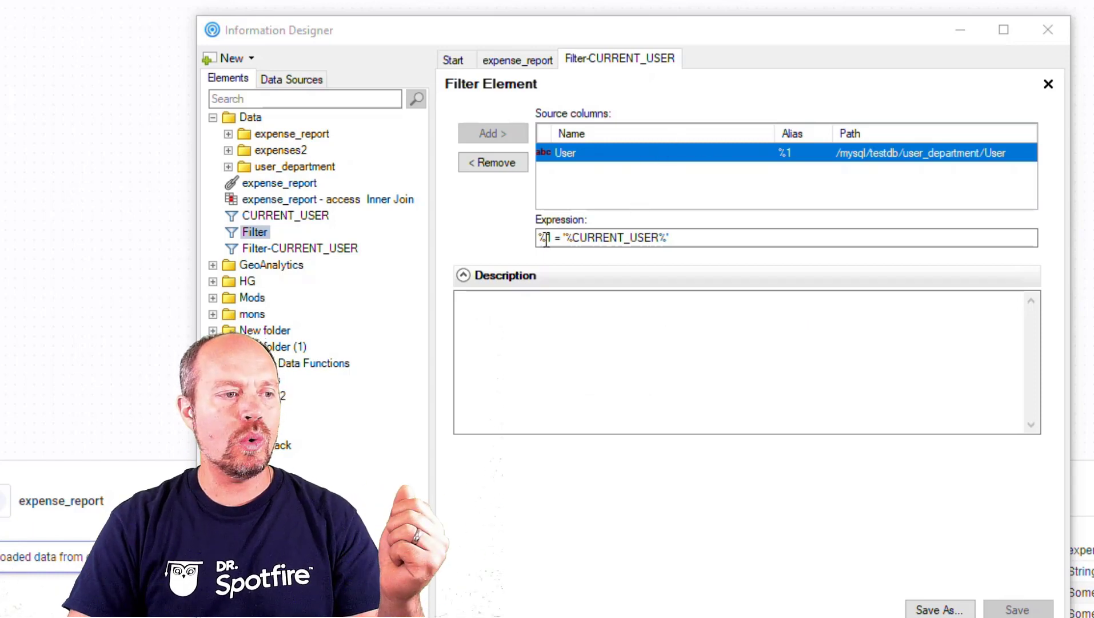
pyautogui.click(543, 60)
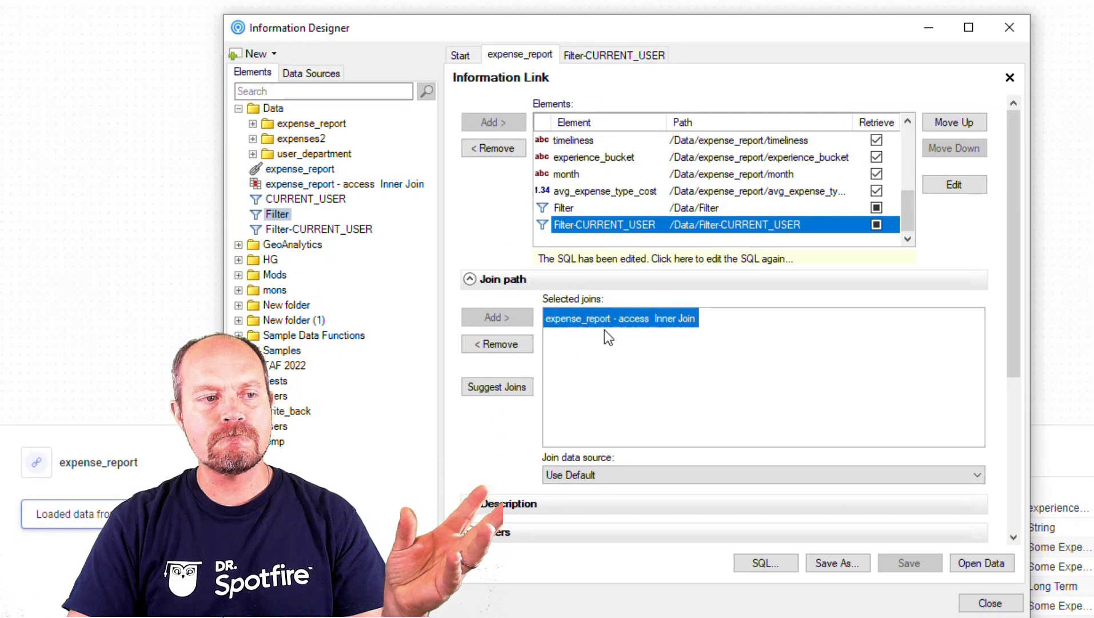
pyautogui.click(763, 559)
pyautogui.moveTo(615, 313); pyautogui.dragTo(615, 395)
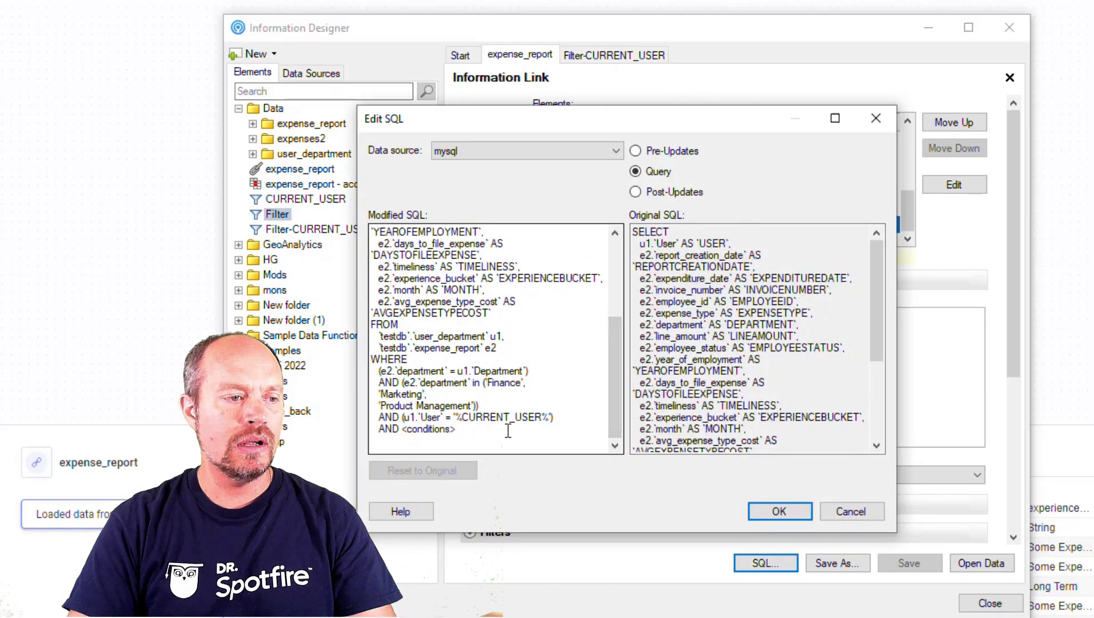
pyautogui.moveTo(555, 416); pyautogui.dragTo(377, 417)
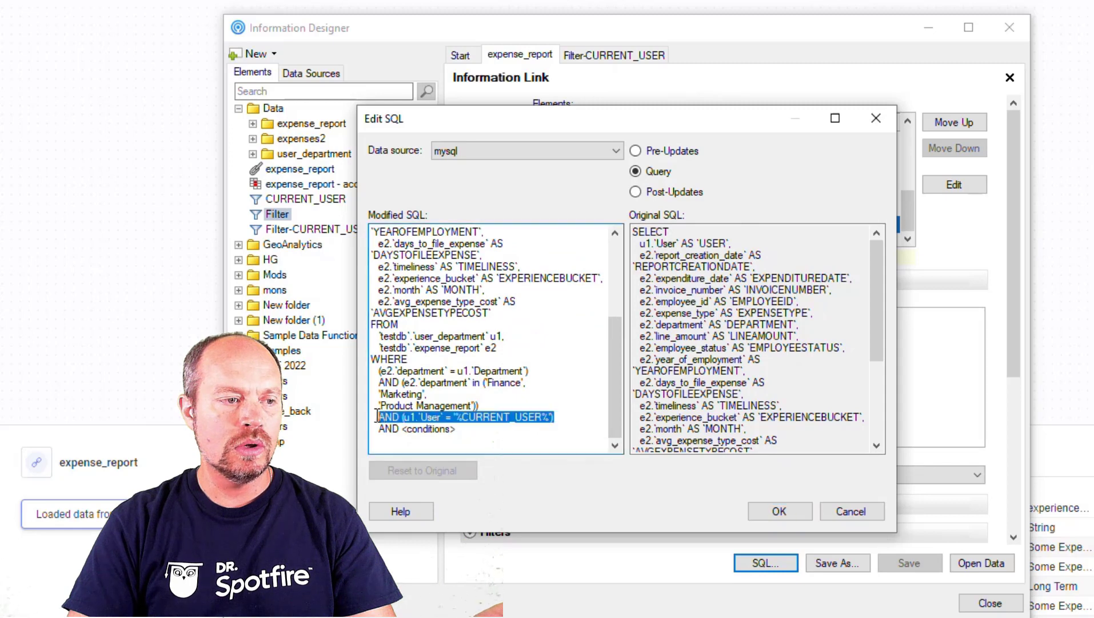
pyautogui.click(501, 437)
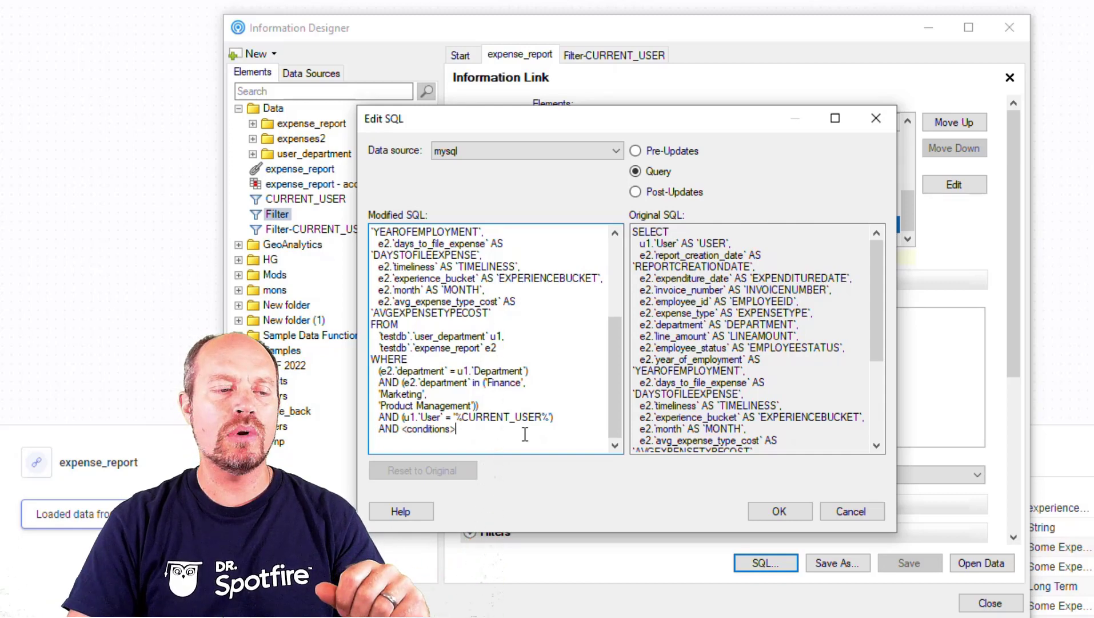
# - Cancel the SQL editor and add User as a filter column under Filters
pyautogui.click(858, 511)
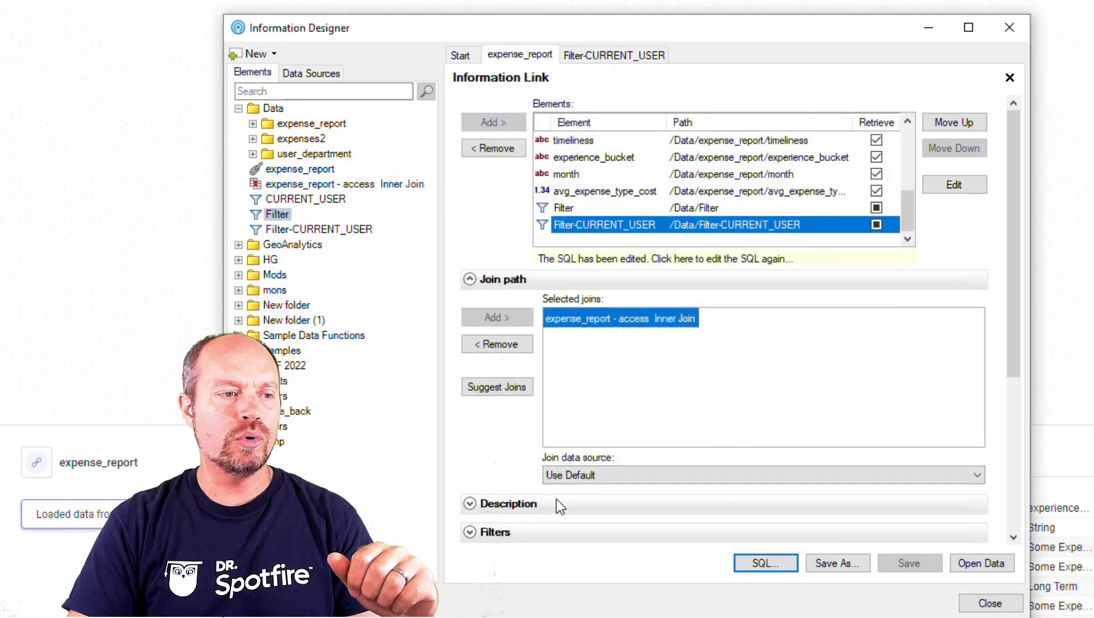
pyautogui.click(521, 278)
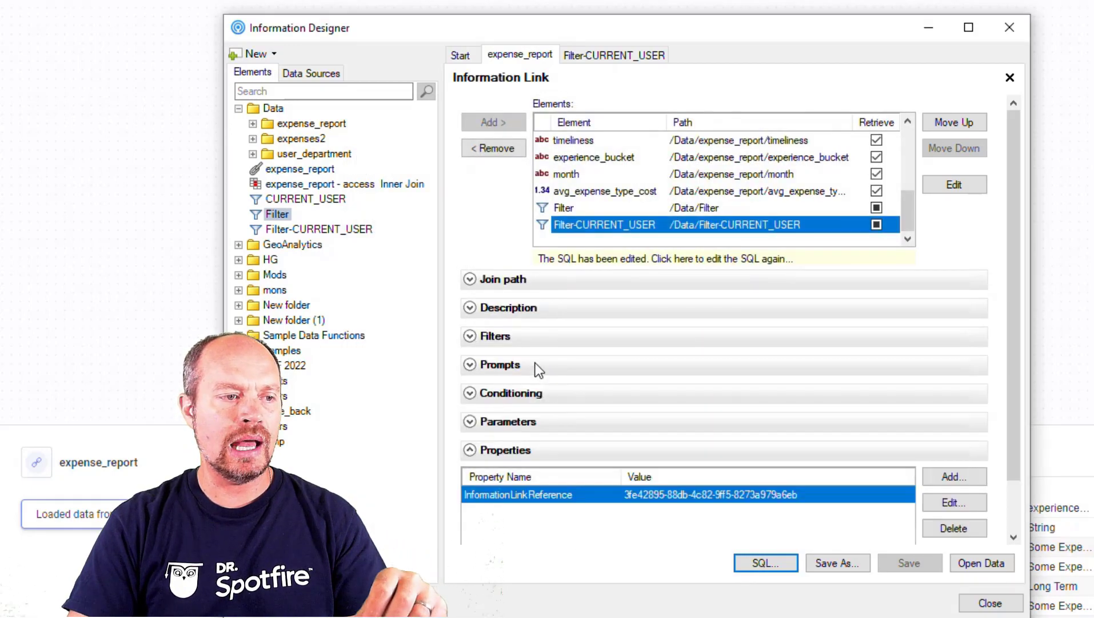
pyautogui.click(526, 341)
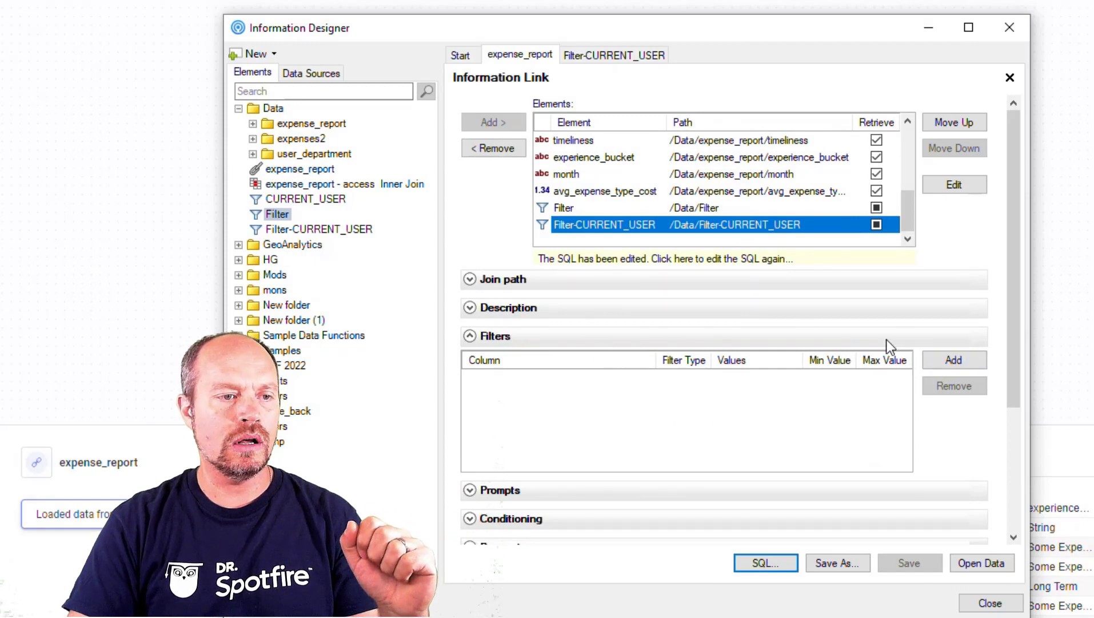
pyautogui.click(948, 359)
pyautogui.click(633, 299)
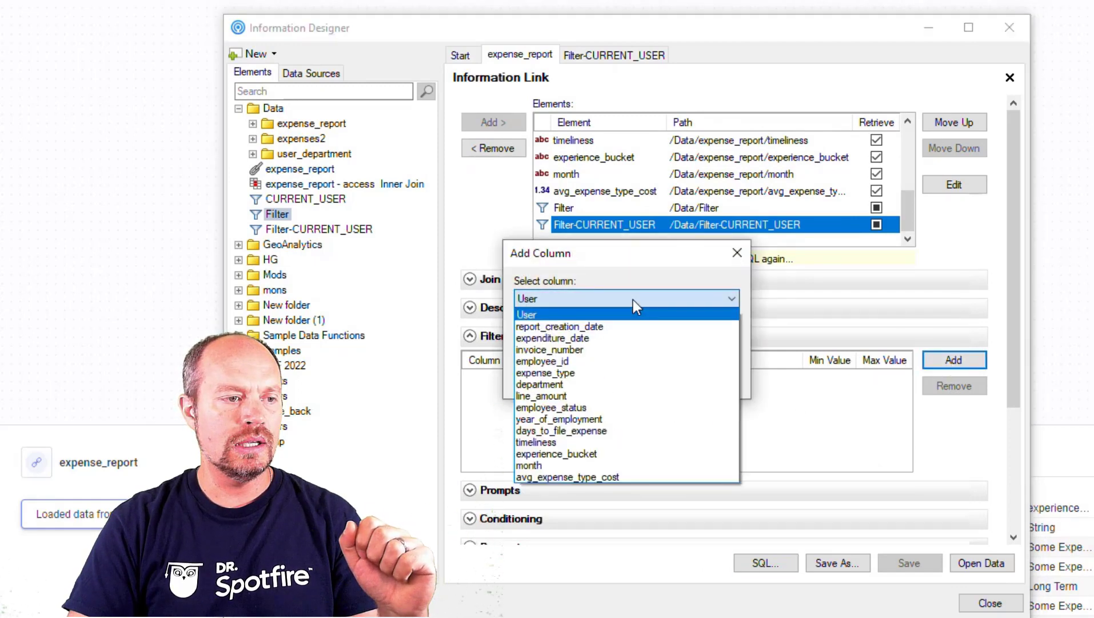
pyautogui.click(634, 312)
pyautogui.click(638, 376)
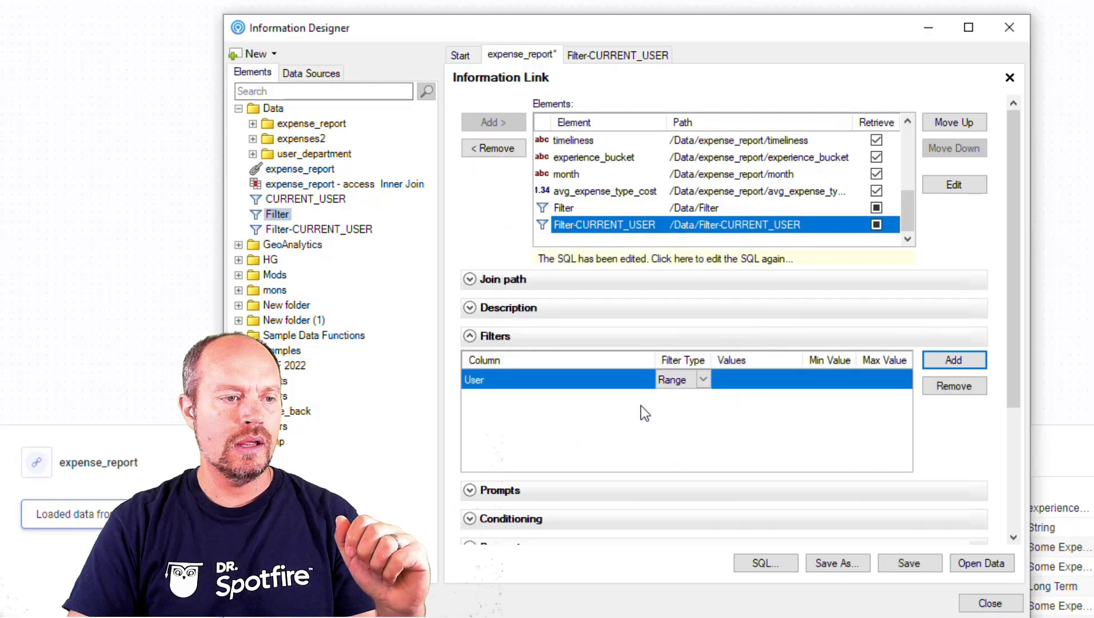
# - Set the User filter type to Values with the value %CURRENT_USER%
pyautogui.click(709, 377)
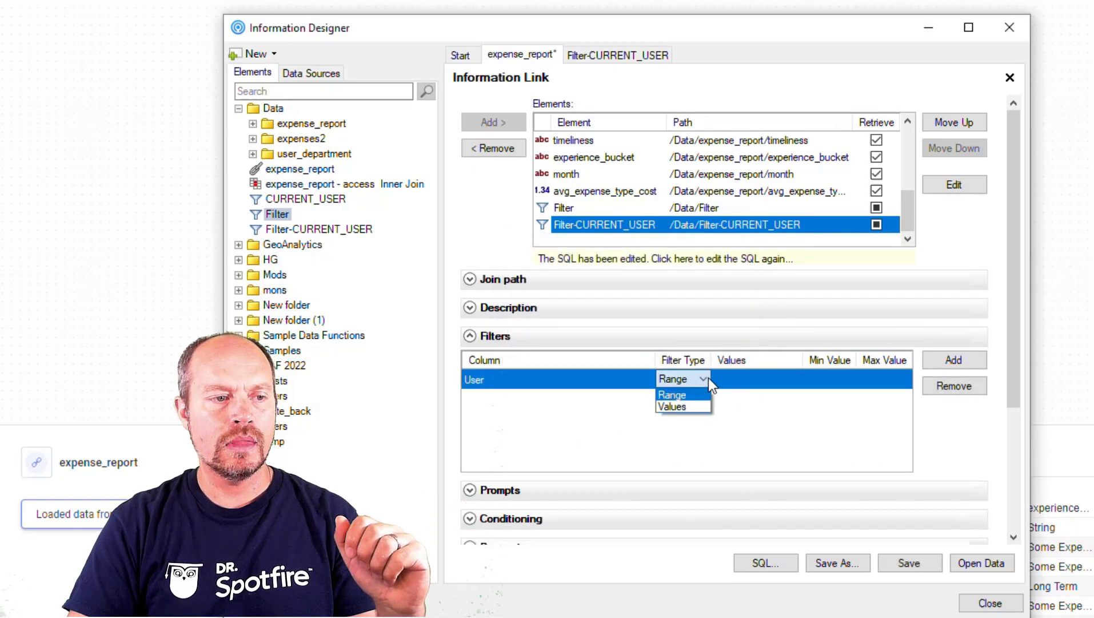
pyautogui.click(694, 406)
pyautogui.click(742, 381)
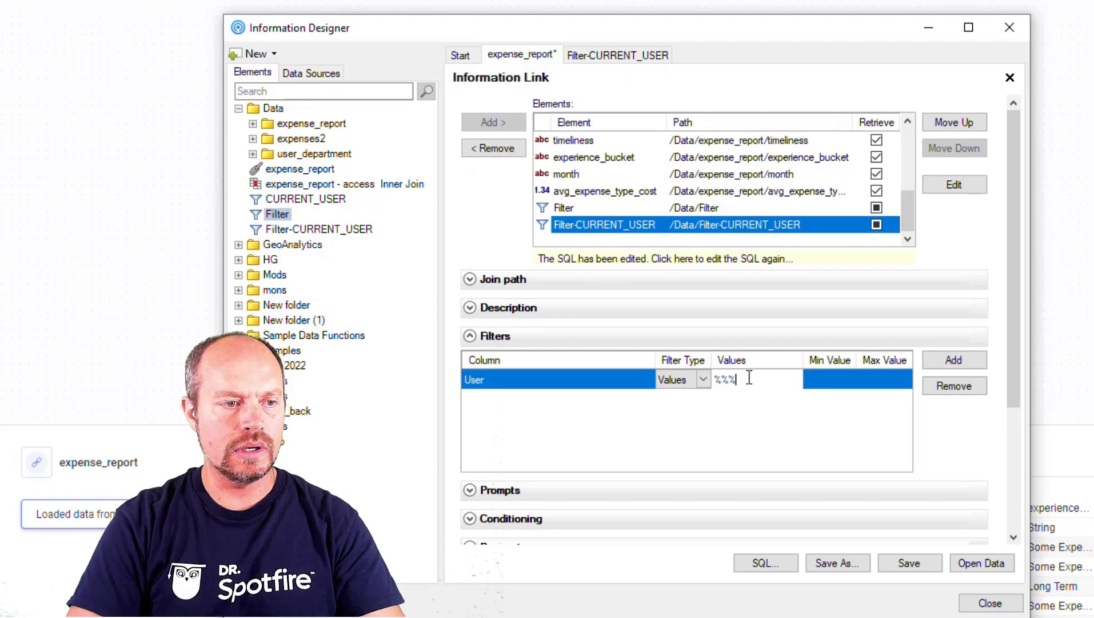
pyautogui.write('%CURRENT_')
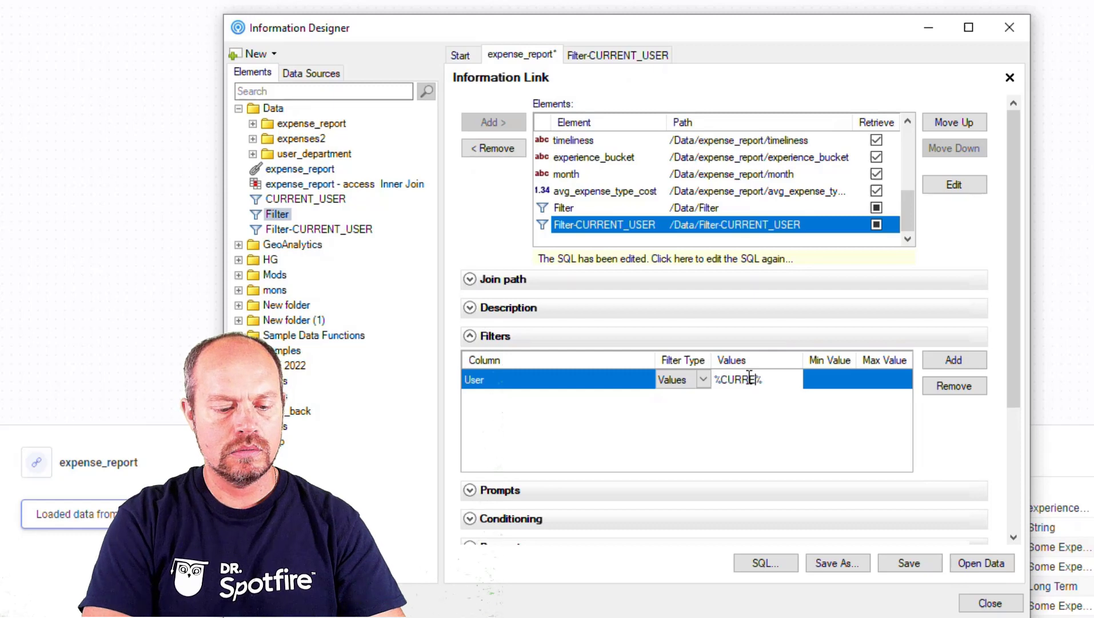
pyautogui.write('USER')
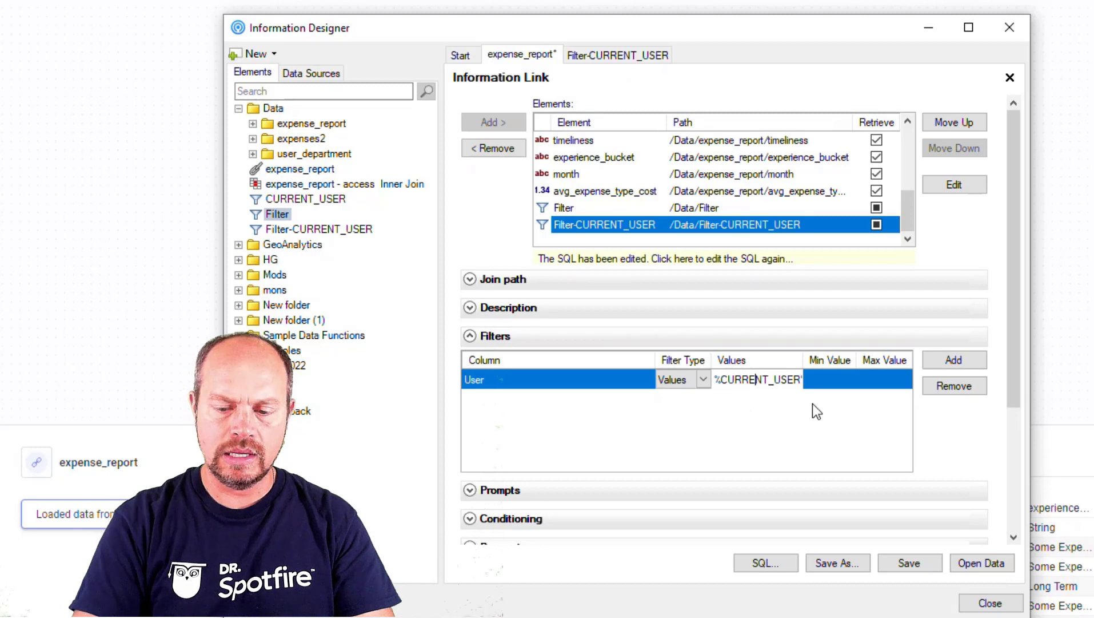
pyautogui.press('Home')
pyautogui.press('End')
pyautogui.write('%')
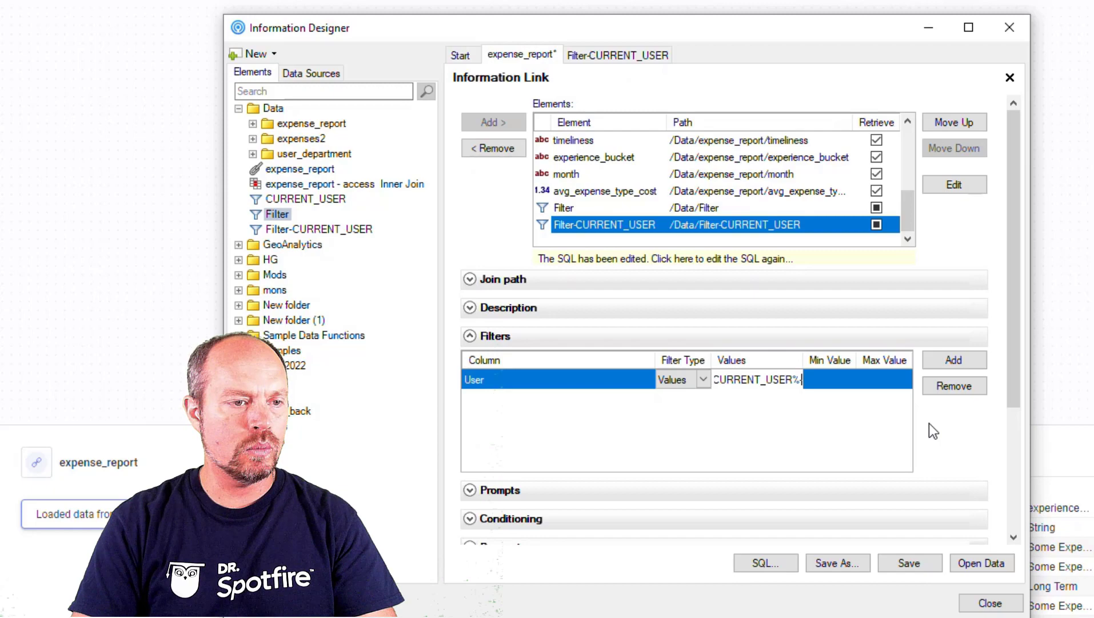
# - Inspect the link's generated SQL WHERE clause with its two CURRENT_USER conditions
pyautogui.click(766, 563)
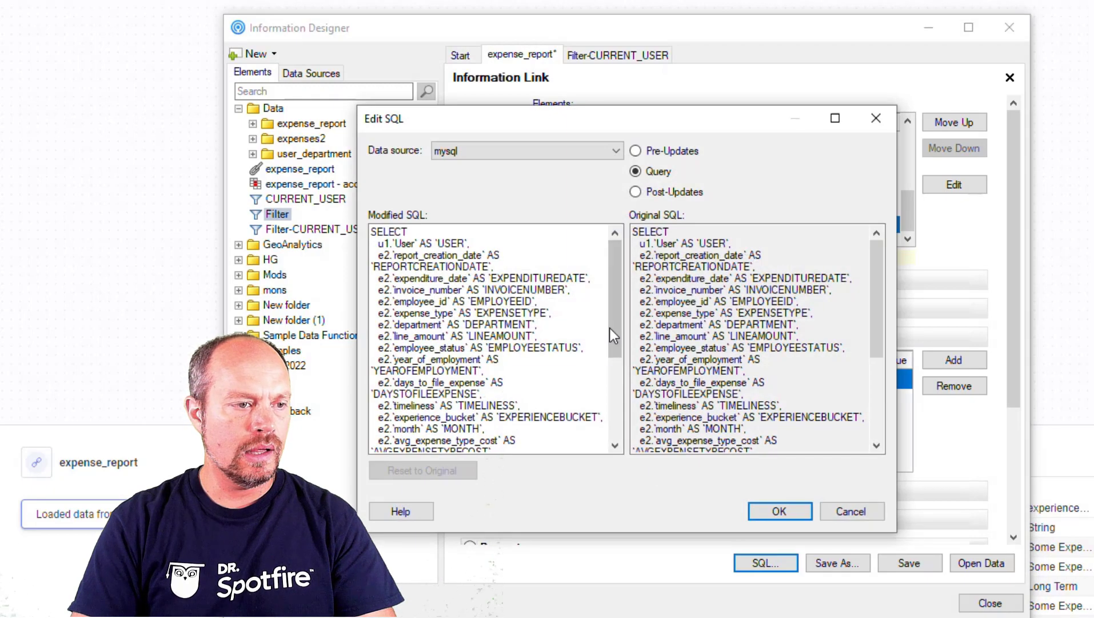
pyautogui.scroll(-3, 611, 354)
pyautogui.scroll(-1, 607, 385)
pyautogui.moveTo(560, 416); pyautogui.dragTo(345, 410)
pyautogui.click(493, 417)
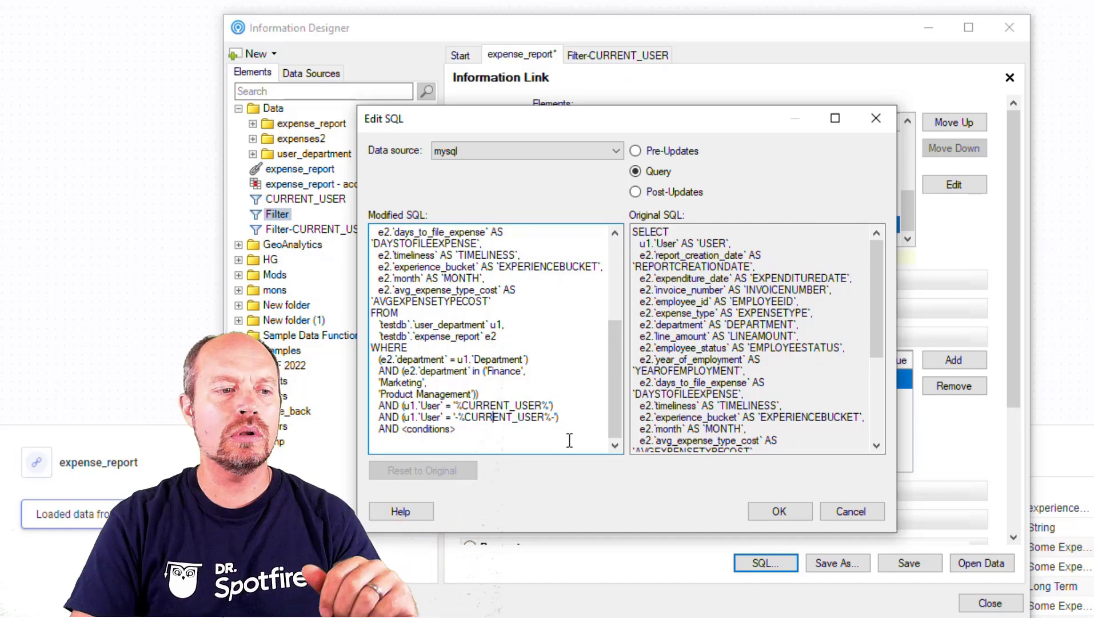
# - Close the SQL editor without changes and remove the User filter from the link
pyautogui.click(851, 511)
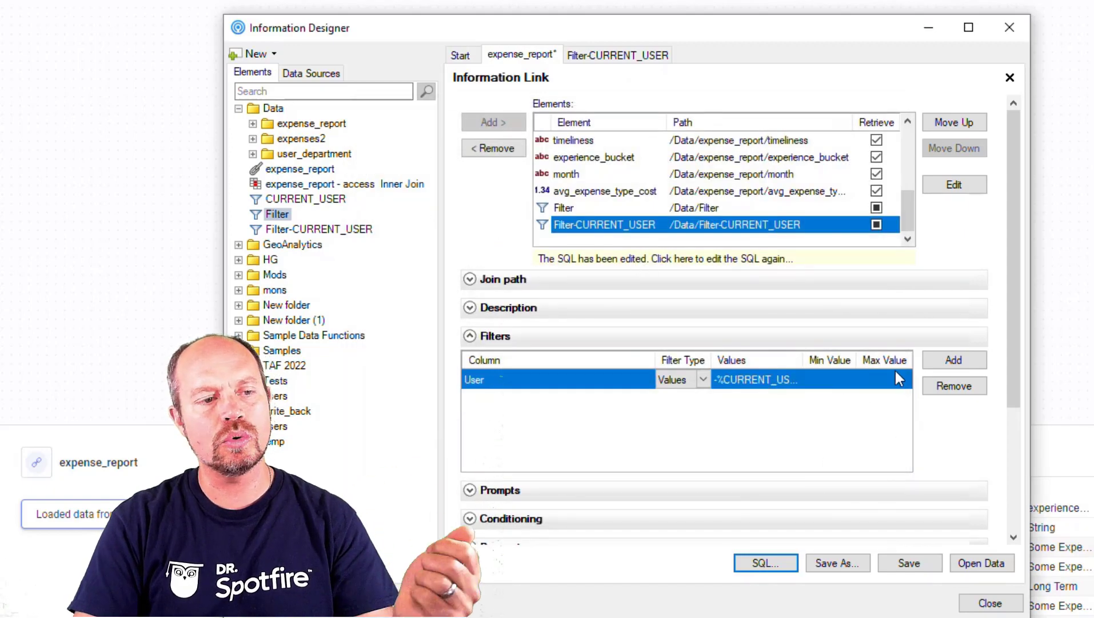
pyautogui.click(939, 385)
pyautogui.scroll(-3, 836, 396)
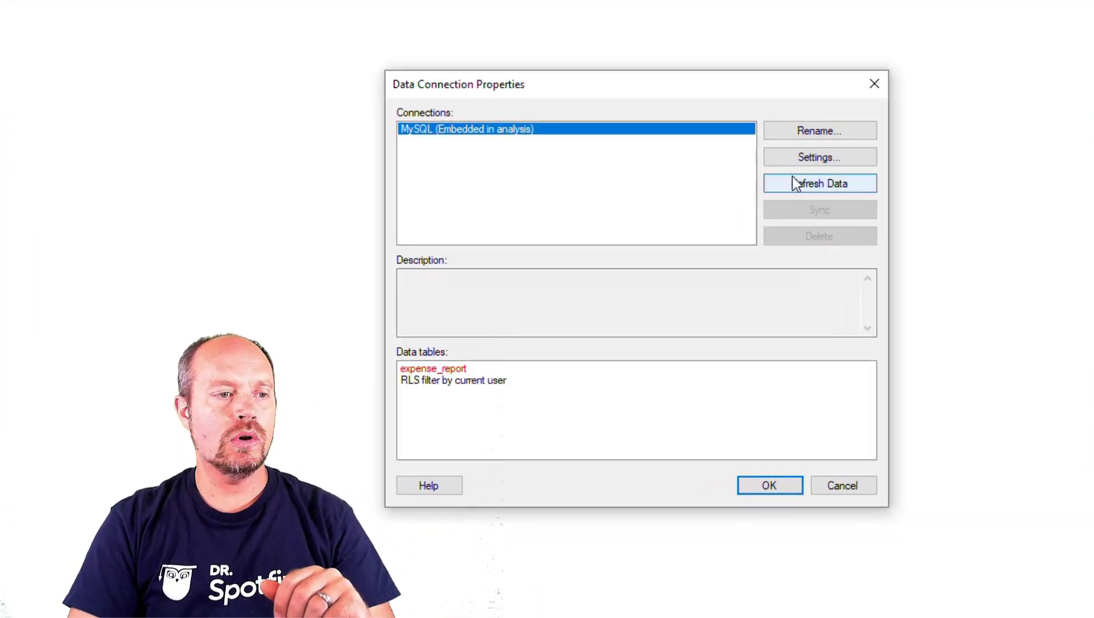
# - Edit the MySQL connection's views, selecting the RLS filter by current user view
pyautogui.click(818, 157)
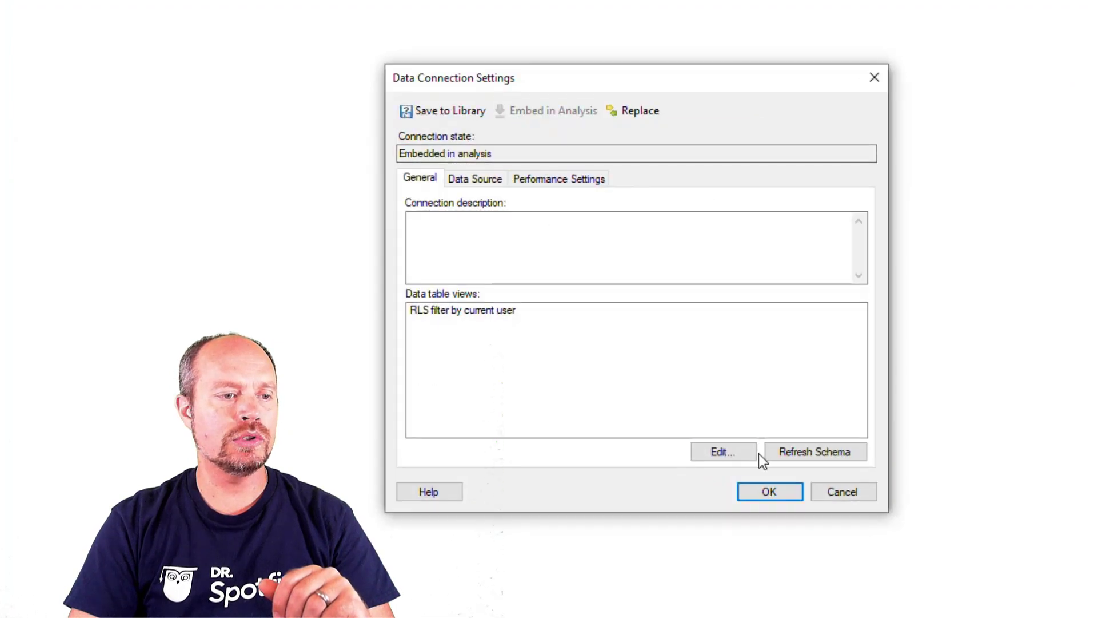
pyautogui.click(724, 451)
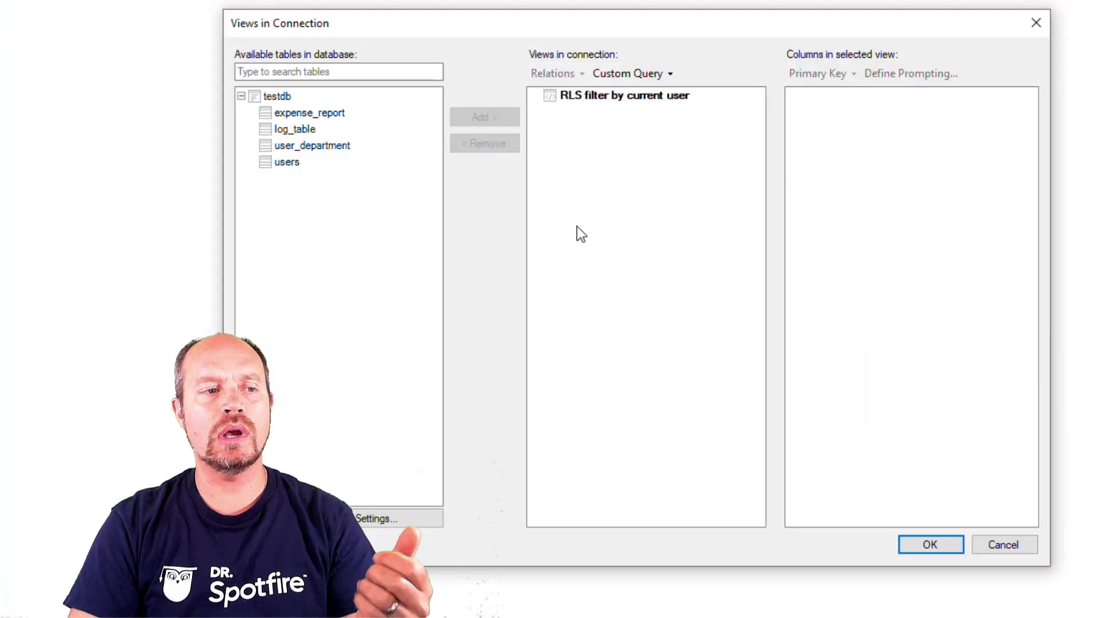
pyautogui.click(641, 103)
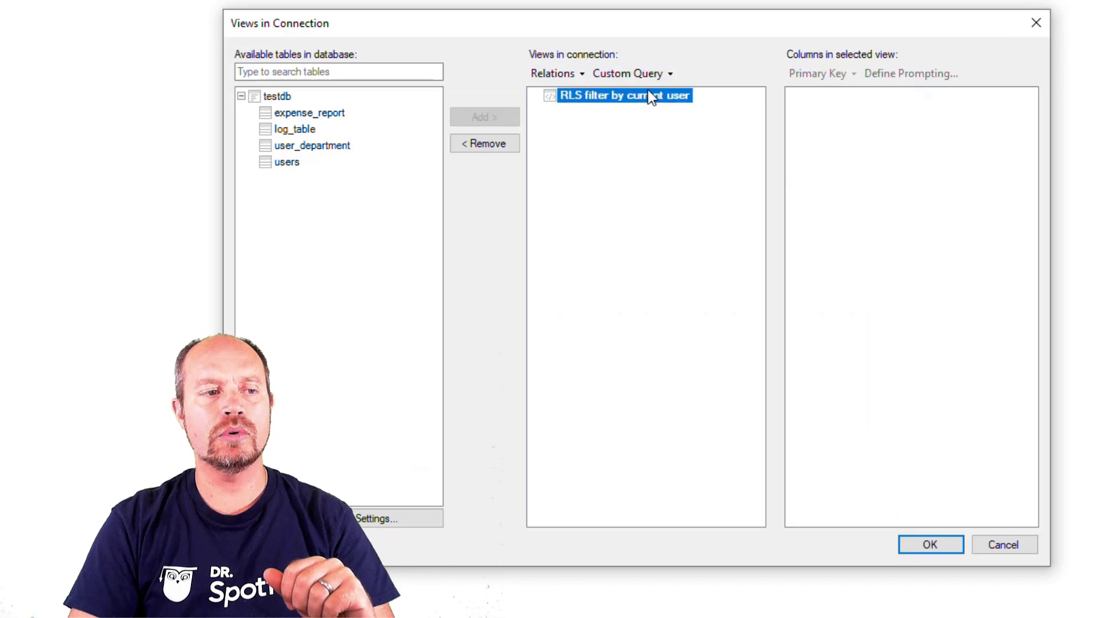
# - Write a custom query 'select CURRENT_USER', name it RLS, and verify it
pyautogui.click(650, 86)
pyautogui.click(661, 115)
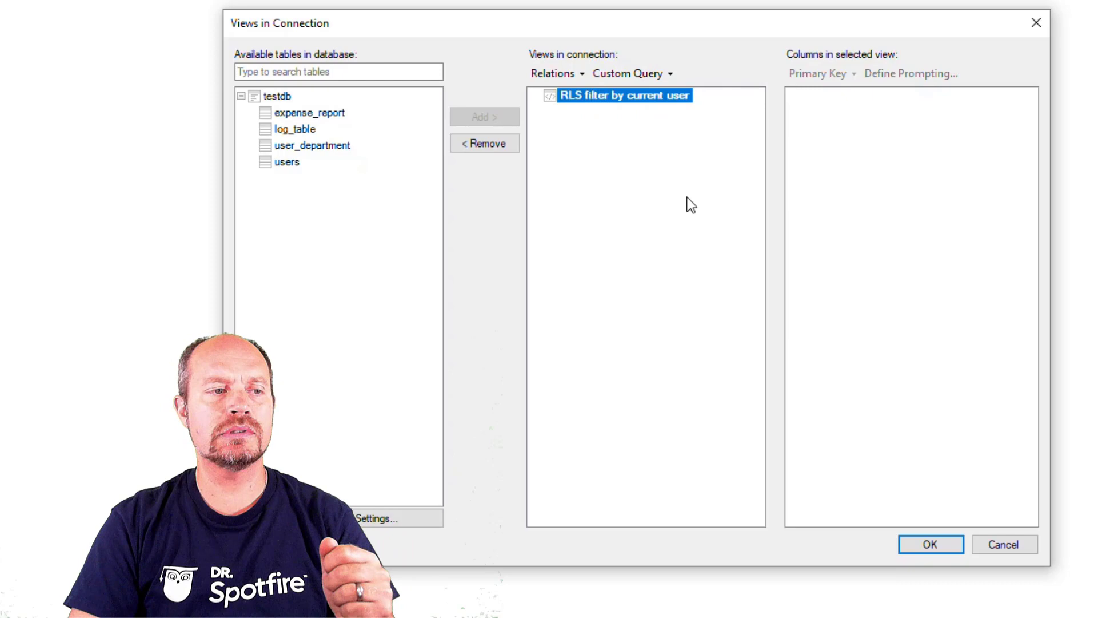
pyautogui.write('se')
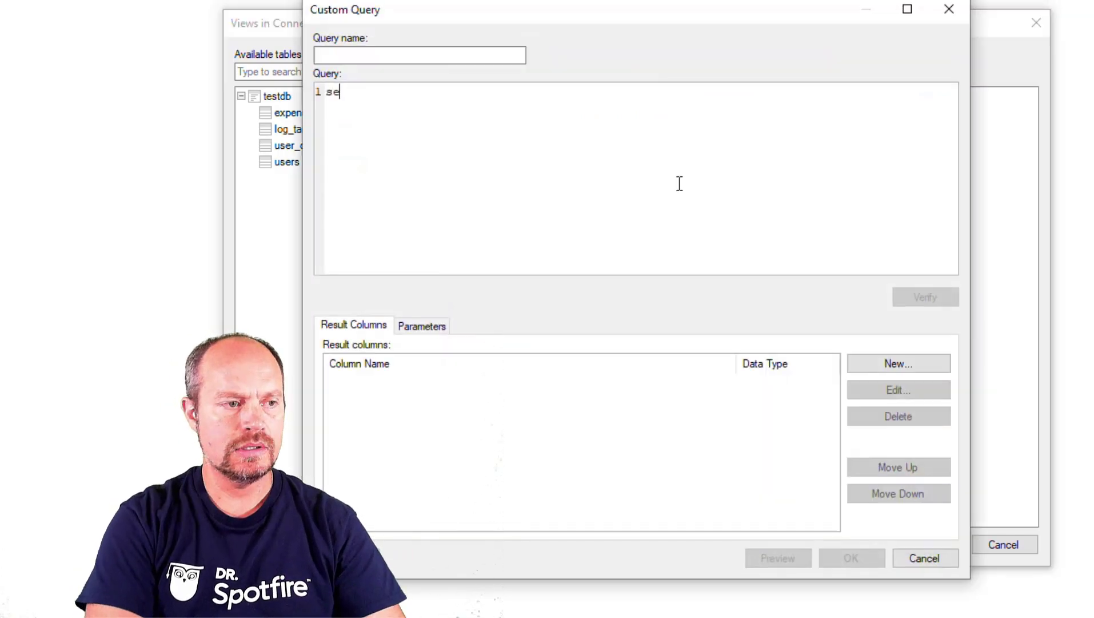
pyautogui.write('lect CURRE')
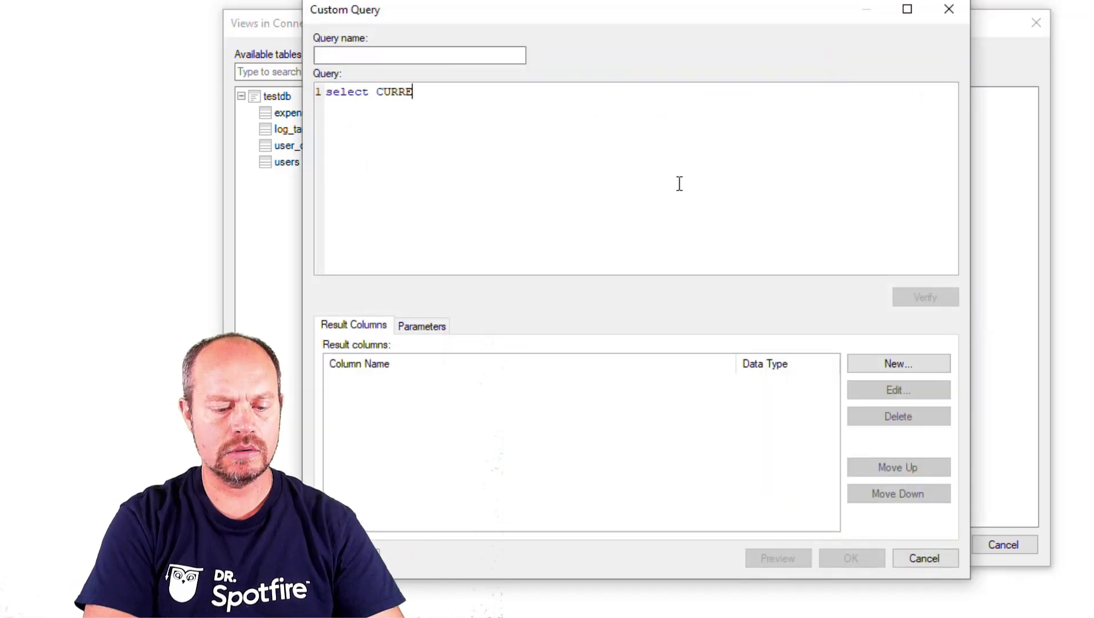
pyautogui.write('NT_USER')
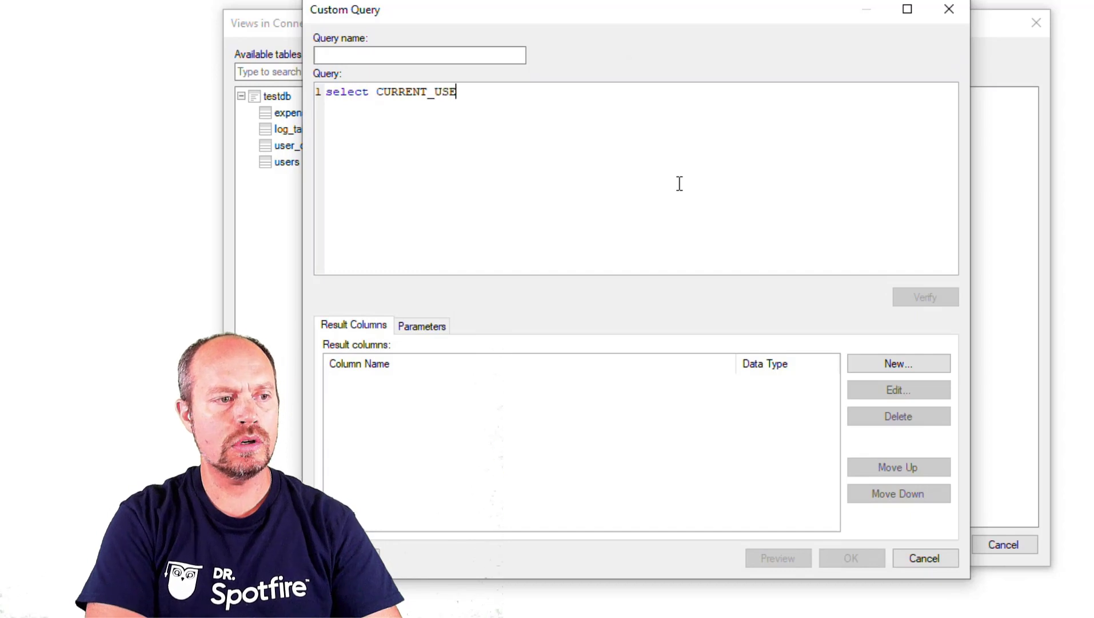
pyautogui.click(478, 57)
pyautogui.write('RLS')
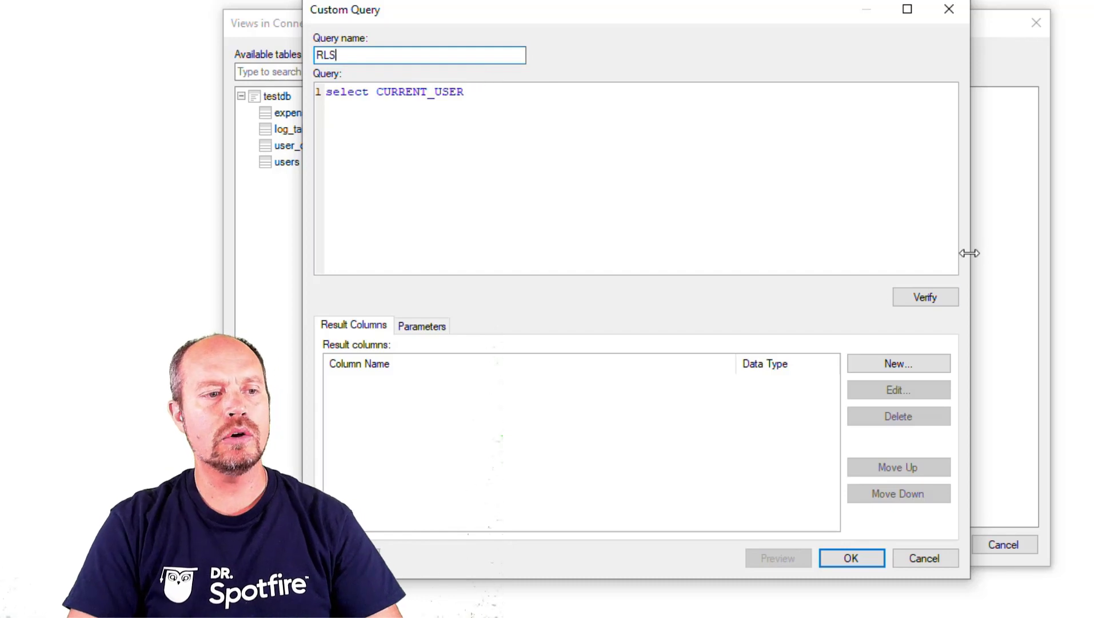
pyautogui.click(909, 296)
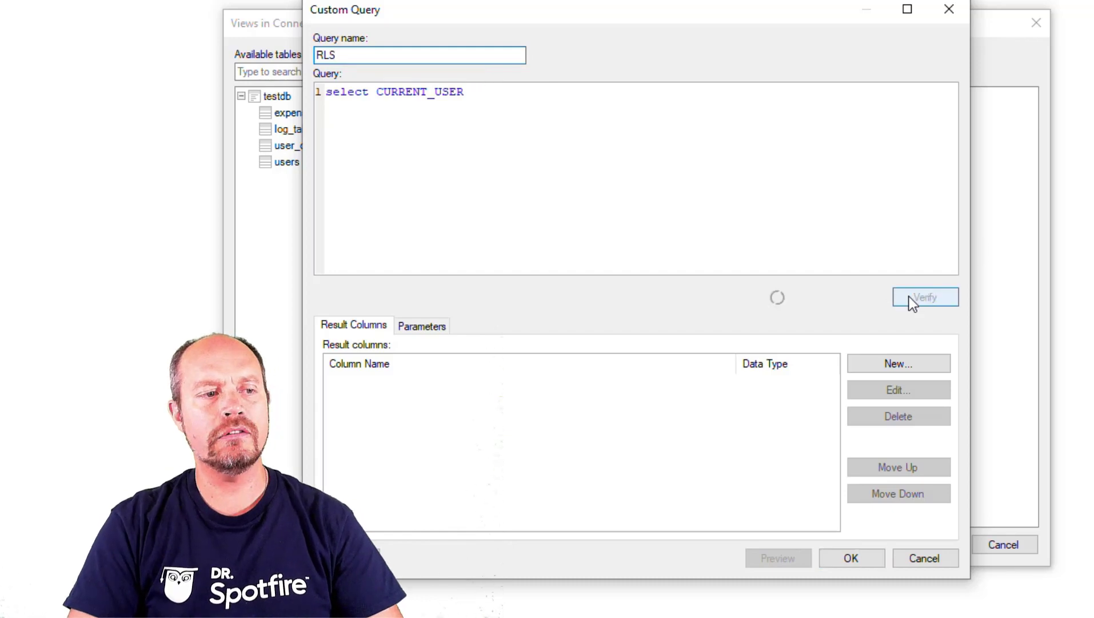
# - Preview the RLS query and widen its CURRENT_USER column to show the full user value
pyautogui.click(780, 560)
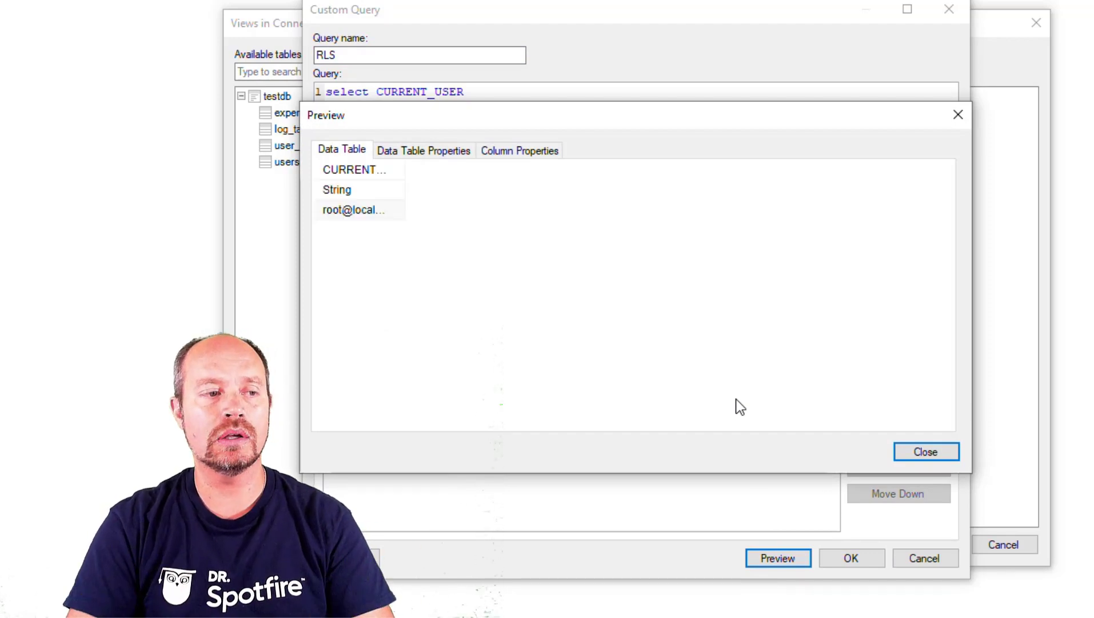
pyautogui.doubleClick(406, 171)
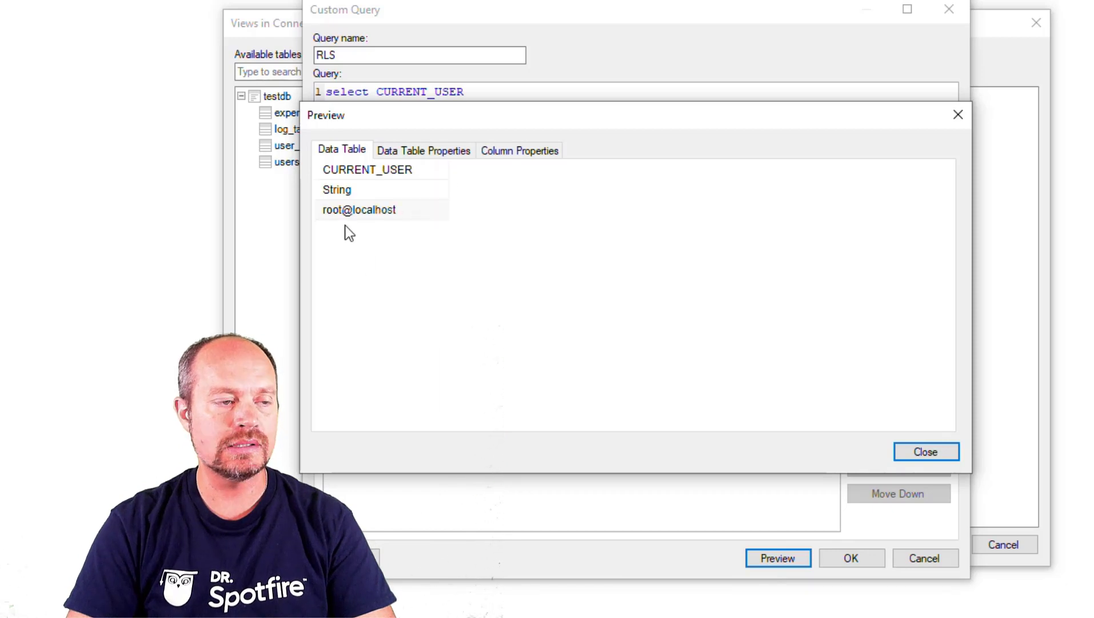